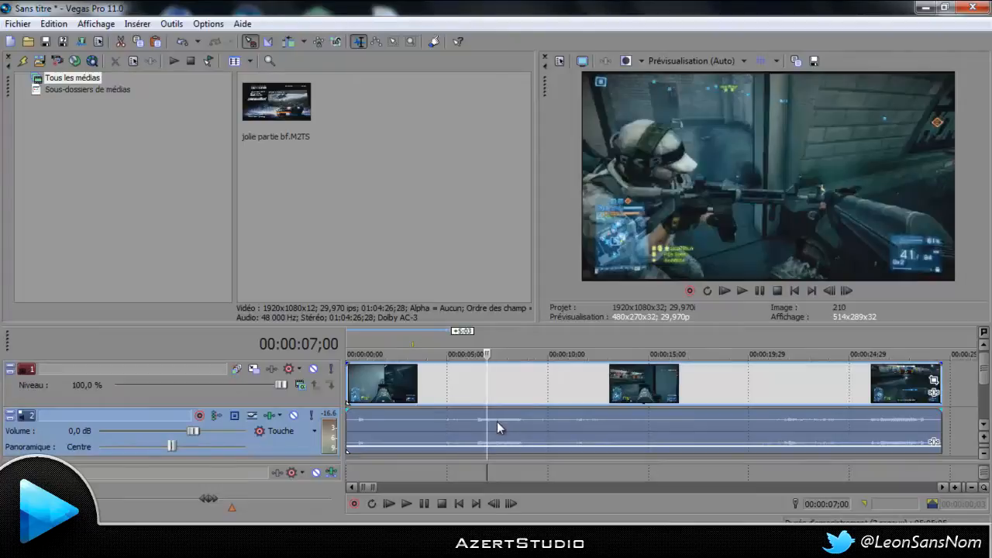
Place the cursor at 00:00:07;18 and insert a velocity (Rapidité) envelope on the video event.
{"action": "left_click", "coordinate": [500, 423]}
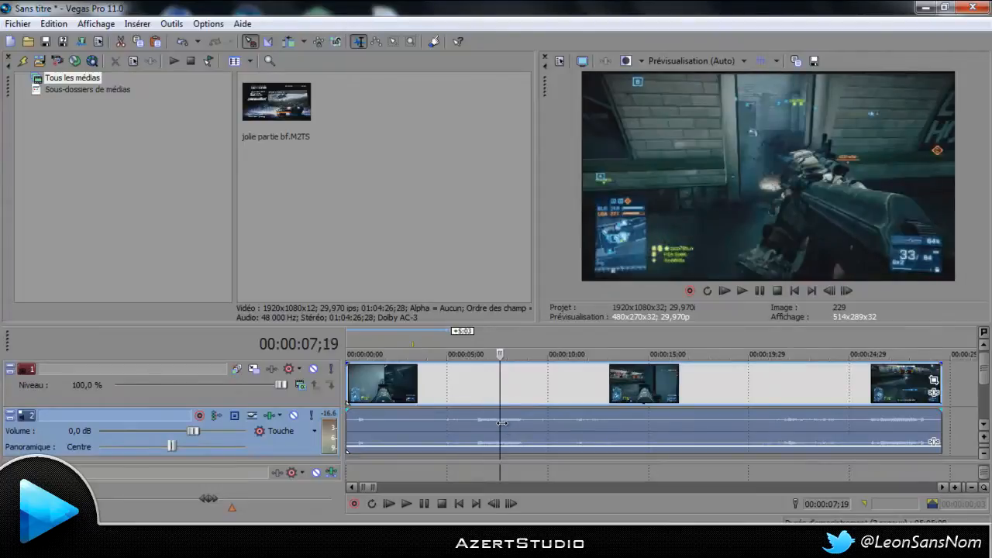
{"action": "left_click", "coordinate": [499, 380]}
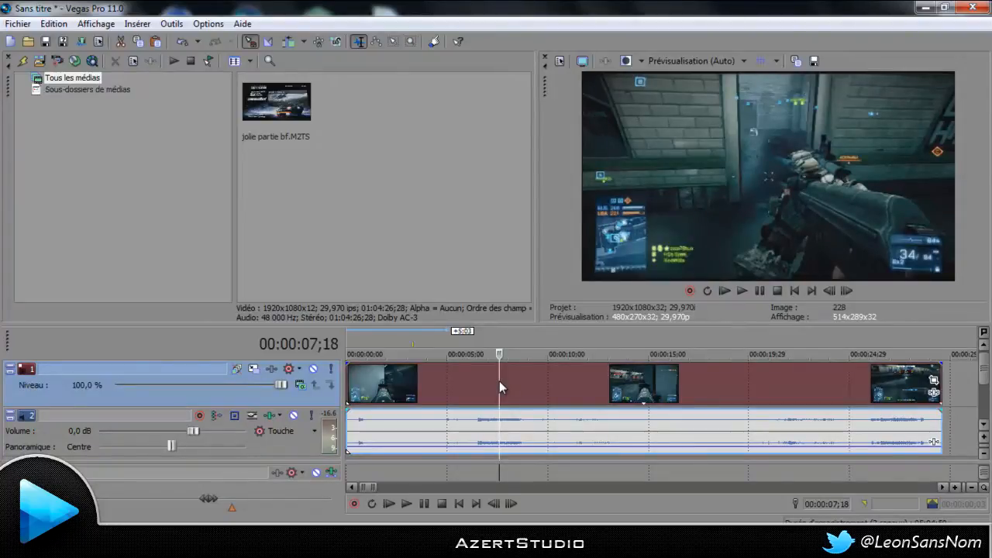
{"action": "right_click", "coordinate": [499, 381]}
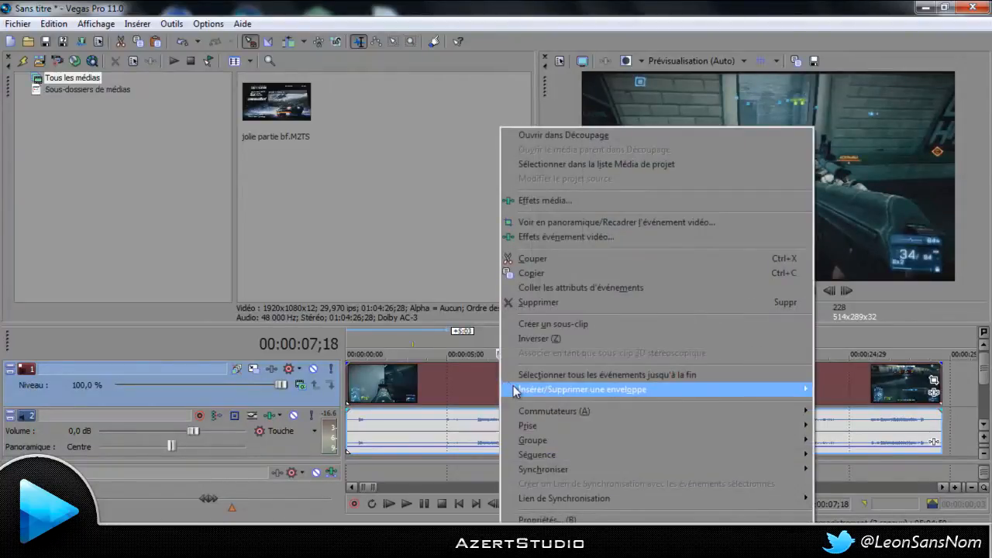
{"action": "mouse_move", "coordinate": [524, 394]}
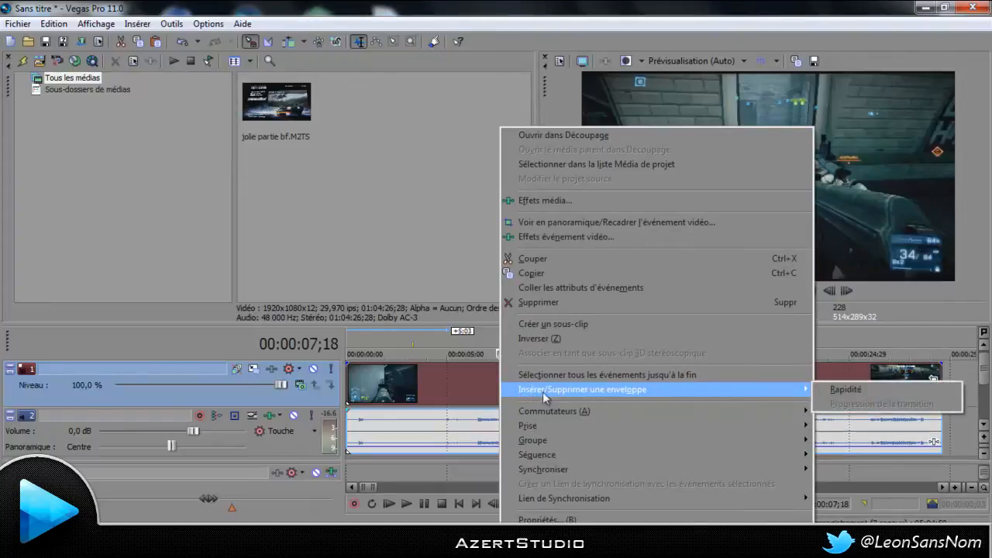
{"action": "left_click", "coordinate": [844, 391]}
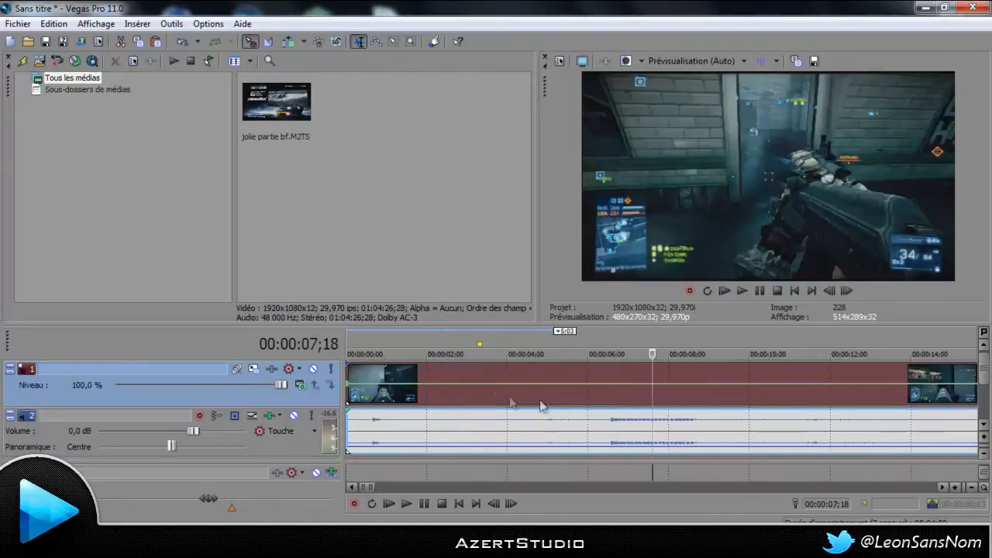
Add a point to the video event's velocity envelope at 00:00:07;18.
{"action": "scroll", "coordinate": [638, 399], "scroll_direction": "up", "scroll_amount": 10}
{"action": "scroll", "coordinate": [666, 391], "scroll_direction": "up", "scroll_amount": 5}
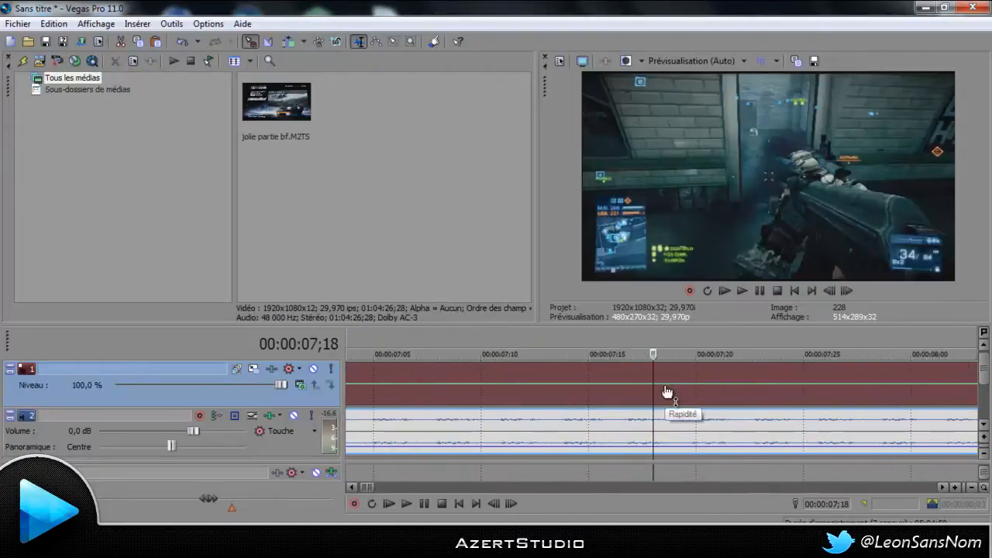
{"action": "scroll", "coordinate": [664, 409], "scroll_direction": "up", "scroll_amount": 3}
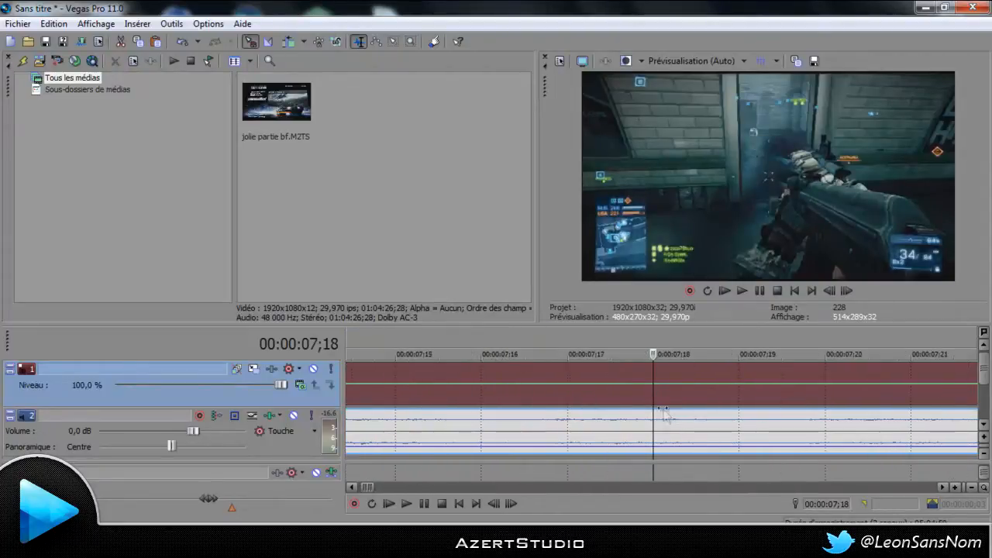
{"action": "left_click", "coordinate": [558, 401]}
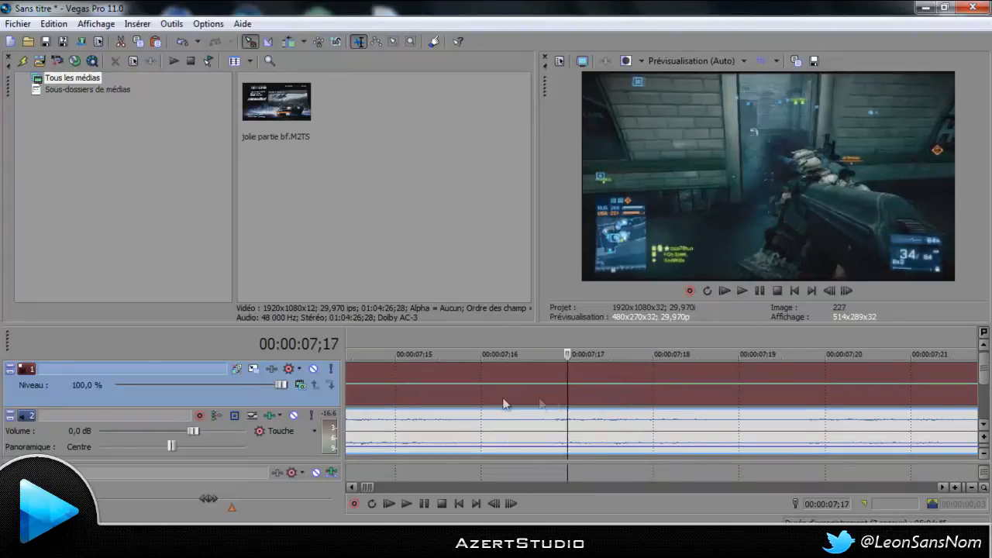
{"action": "left_click", "coordinate": [469, 400]}
{"action": "left_click", "coordinate": [662, 400]}
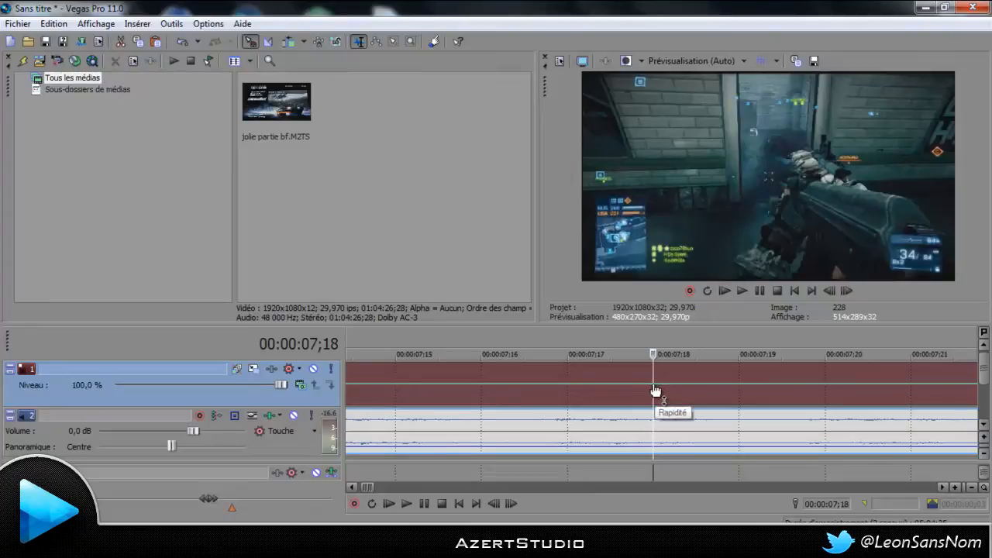
{"action": "right_click", "coordinate": [655, 390]}
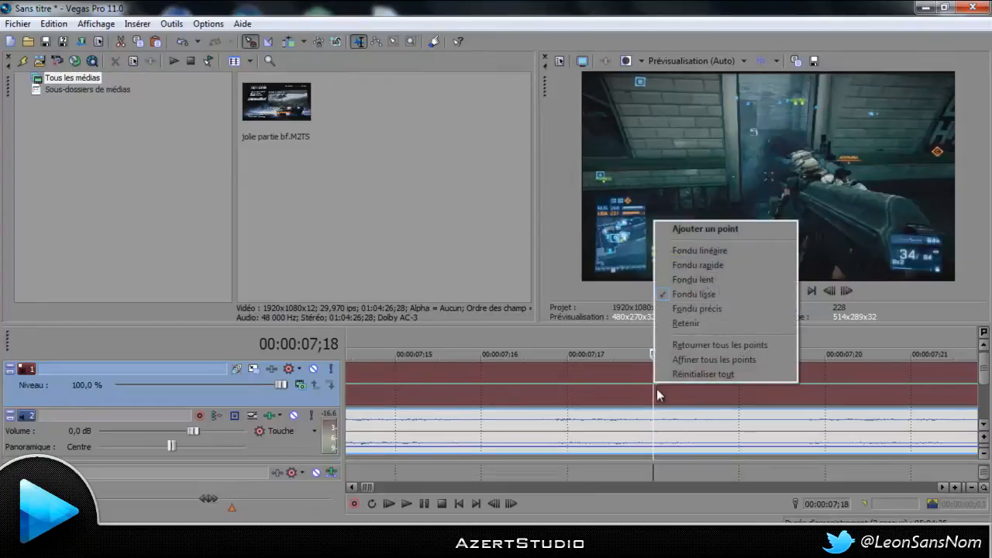
{"action": "left_click", "coordinate": [677, 228]}
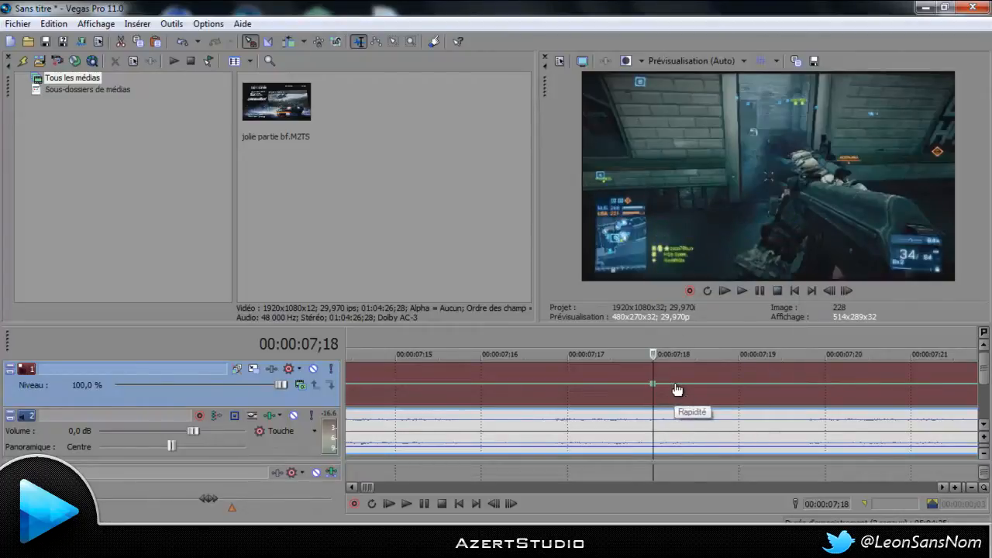
Add a second point to the velocity envelope just after the first point at 00:00:07;18.
{"action": "left_click", "coordinate": [678, 390]}
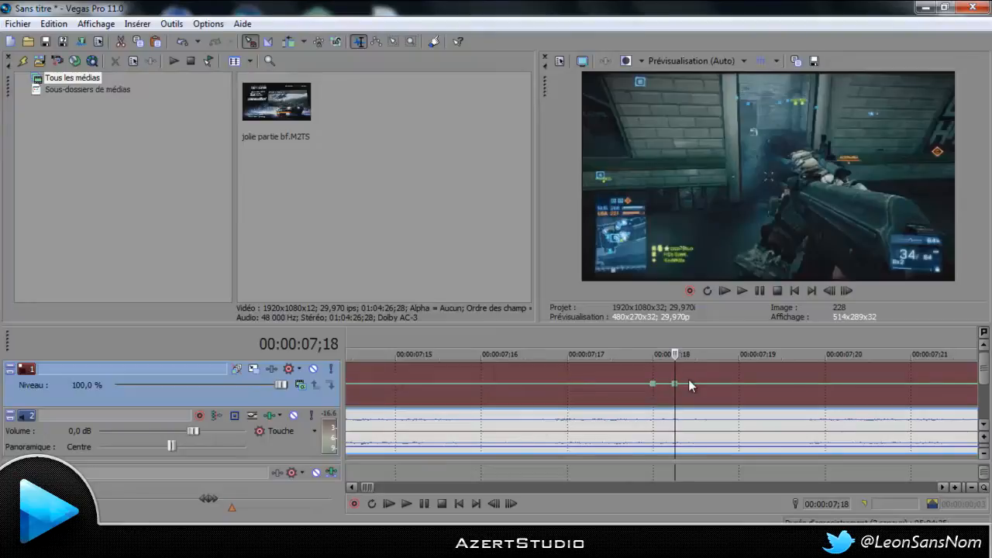
{"action": "double_click", "coordinate": [672, 384]}
{"action": "right_click", "coordinate": [652, 386]}
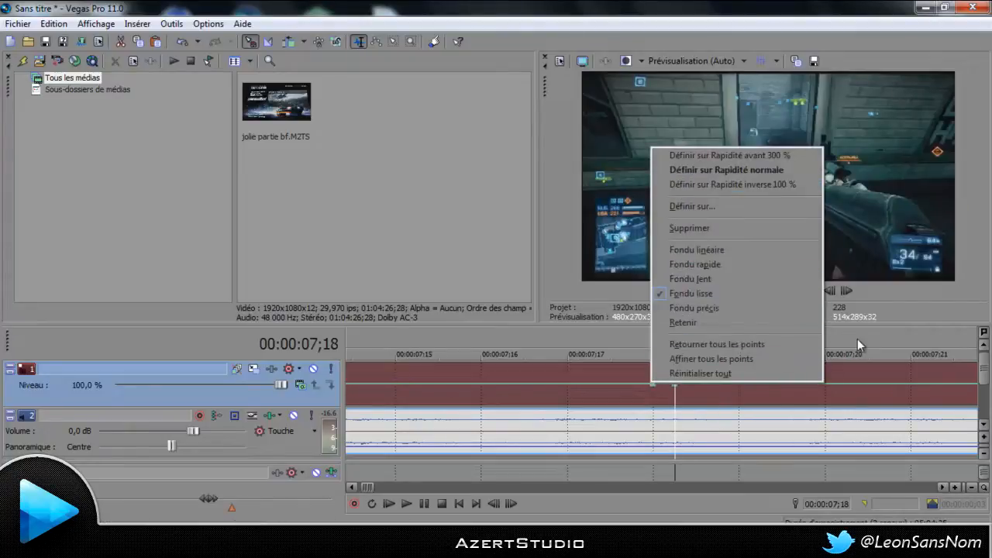
{"action": "left_click", "coordinate": [858, 339]}
{"action": "left_click", "coordinate": [676, 383]}
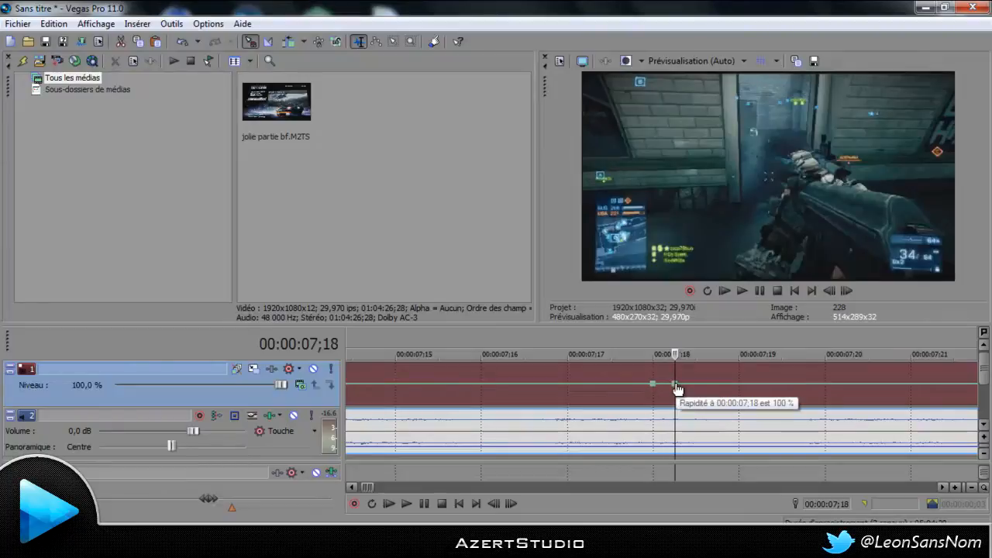
{"action": "mouse_move", "coordinate": [678, 388]}
{"action": "left_mouse_down"}
{"action": "mouse_move", "coordinate": [677, 377]}
{"action": "mouse_move", "coordinate": [685, 410]}
{"action": "mouse_move", "coordinate": [680, 387]}
{"action": "left_mouse_up"}
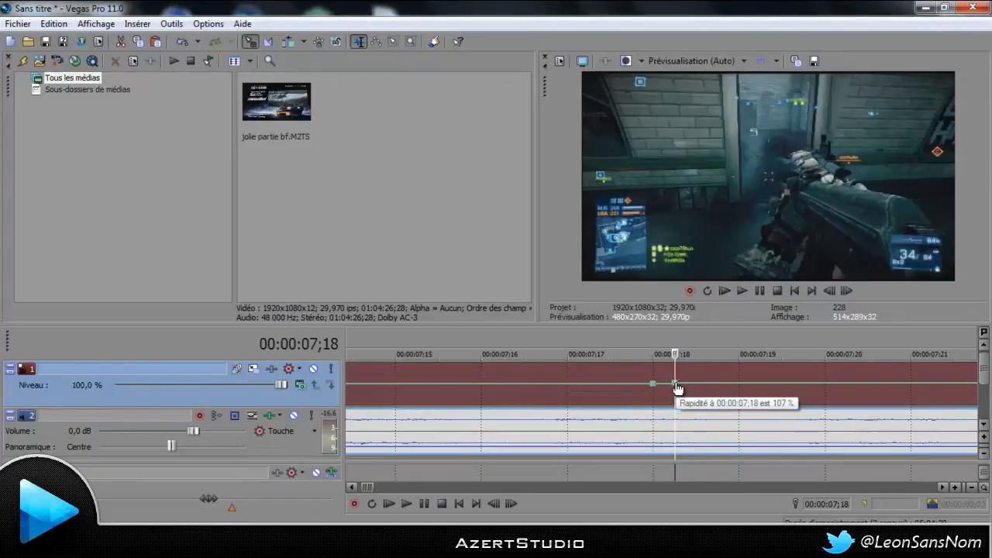
Set the second velocity point to 0 % and move it back beneath the first point at 00:00:07;18.
{"action": "right_click", "coordinate": [678, 387]}
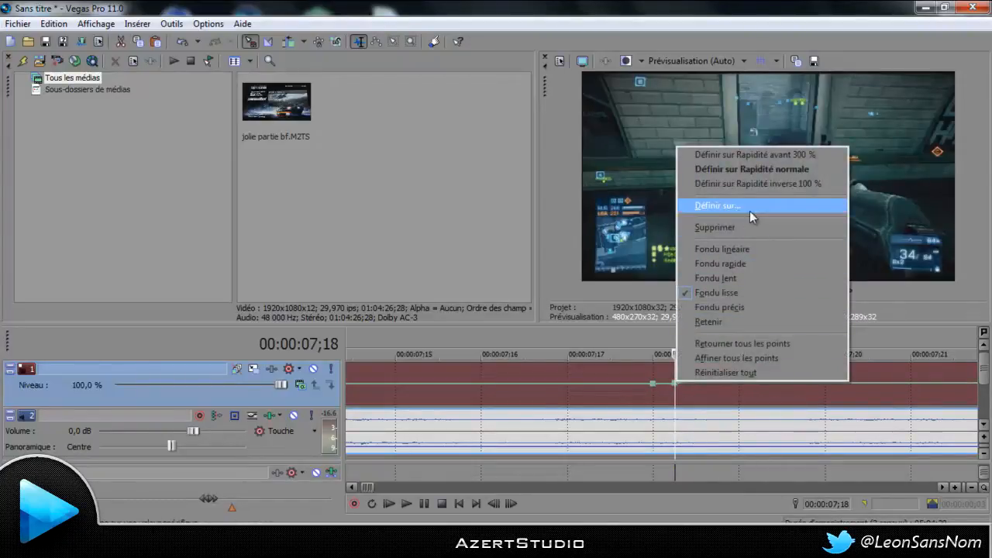
{"action": "left_click", "coordinate": [719, 207]}
{"action": "type", "text": "0"}
{"action": "key", "text": "Return"}
{"action": "mouse_move", "coordinate": [676, 396]}
{"action": "left_click_drag", "start_coordinate": [676, 397], "coordinate": [655, 398]}
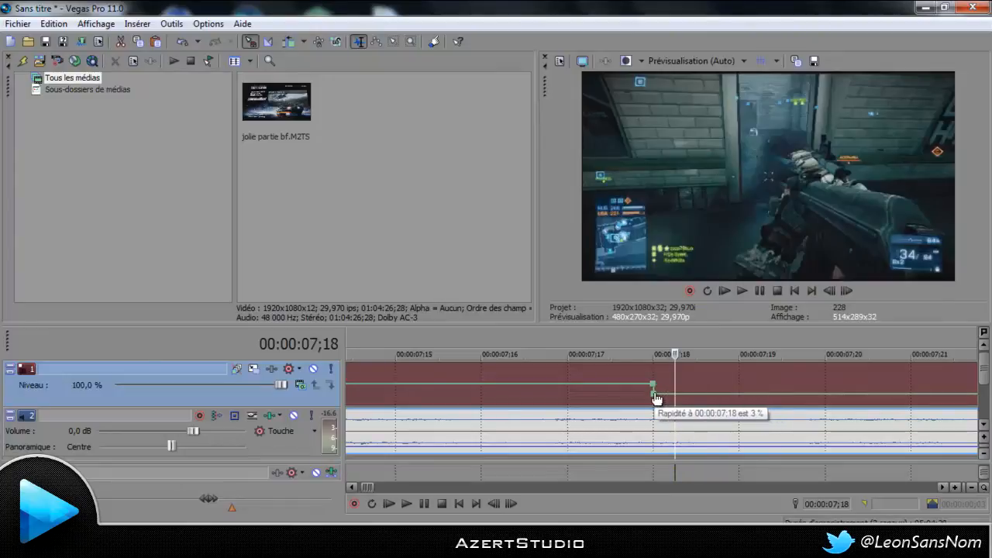
Set the lower velocity point at 00:00:07;18 back to 0 %.
{"action": "left_click", "coordinate": [656, 398]}
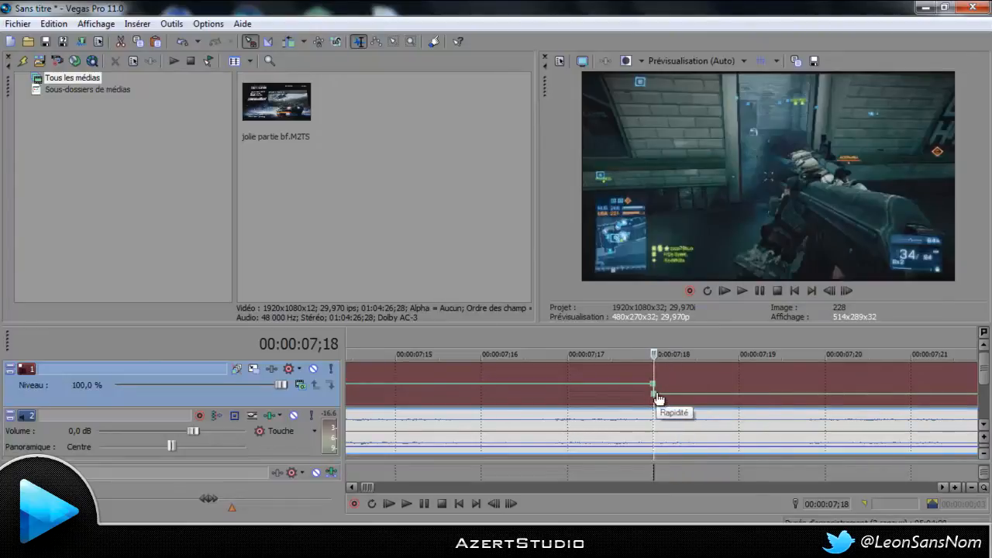
{"action": "right_click", "coordinate": [655, 393]}
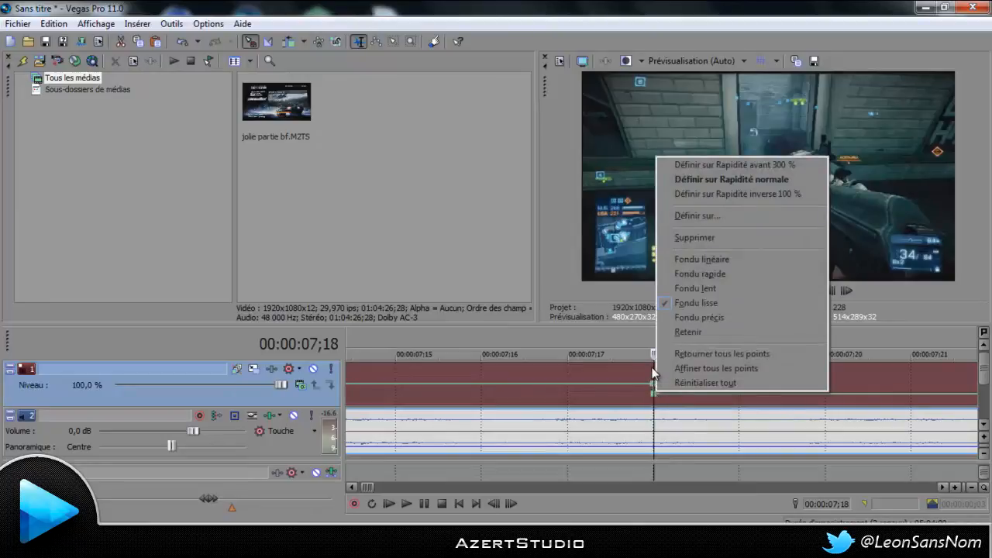
{"action": "left_click", "coordinate": [703, 217]}
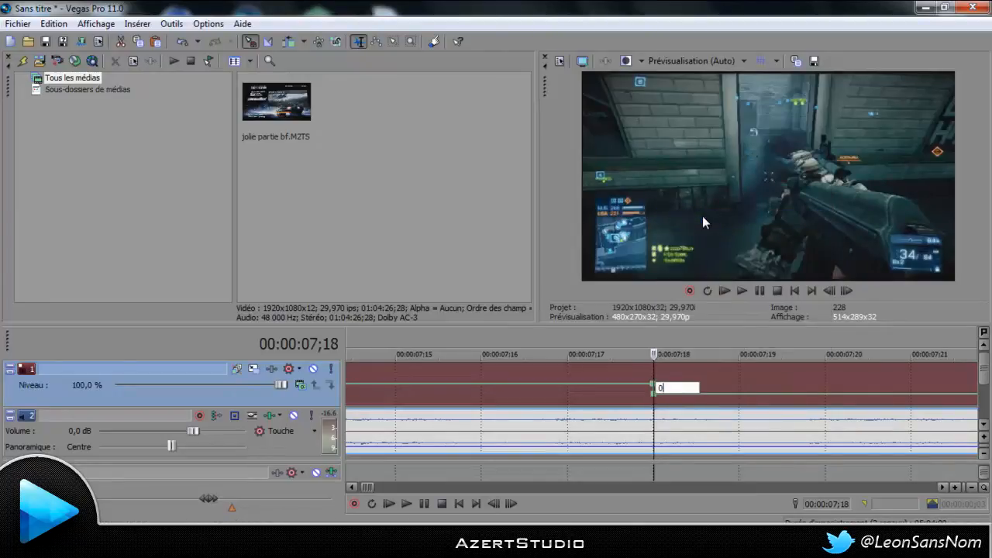
{"action": "type", "text": "0"}
{"action": "key", "text": "Return"}
Align the lower velocity point exactly beneath the first point so the speed drops vertically at 00:00:07;18.
{"action": "scroll", "coordinate": [701, 456], "scroll_direction": "up", "scroll_amount": 6}
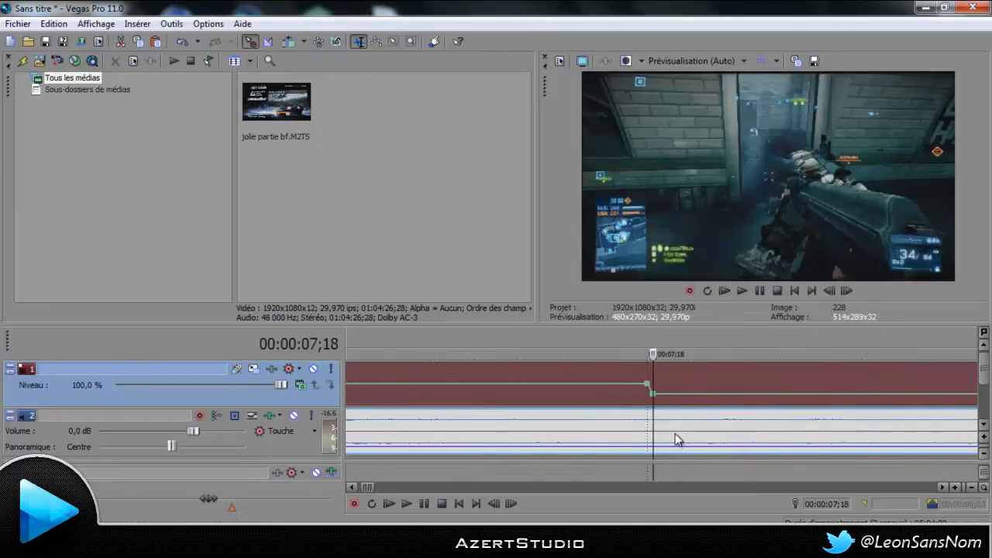
{"action": "scroll", "coordinate": [617, 431], "scroll_direction": "up", "scroll_amount": 4}
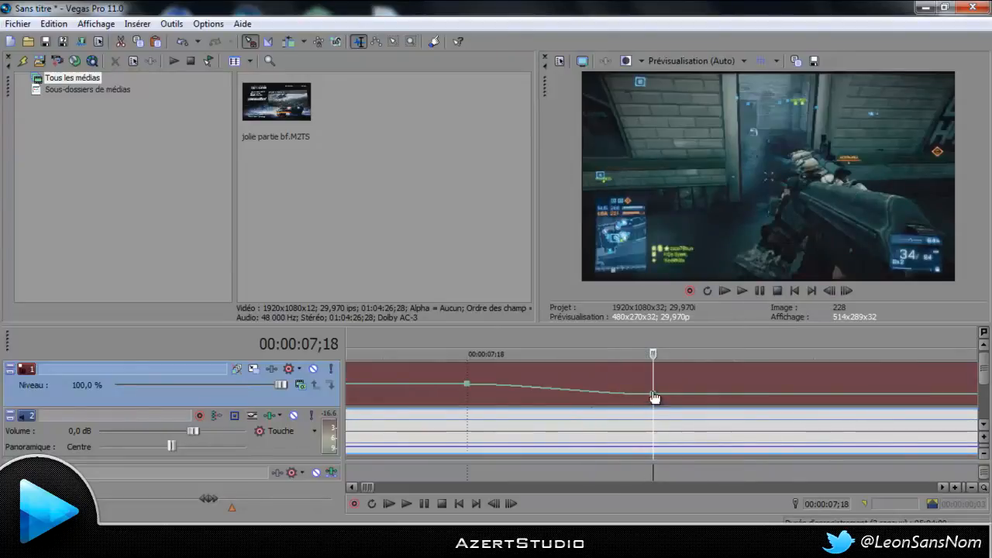
{"action": "left_click_drag", "start_coordinate": [654, 397], "coordinate": [468, 399]}
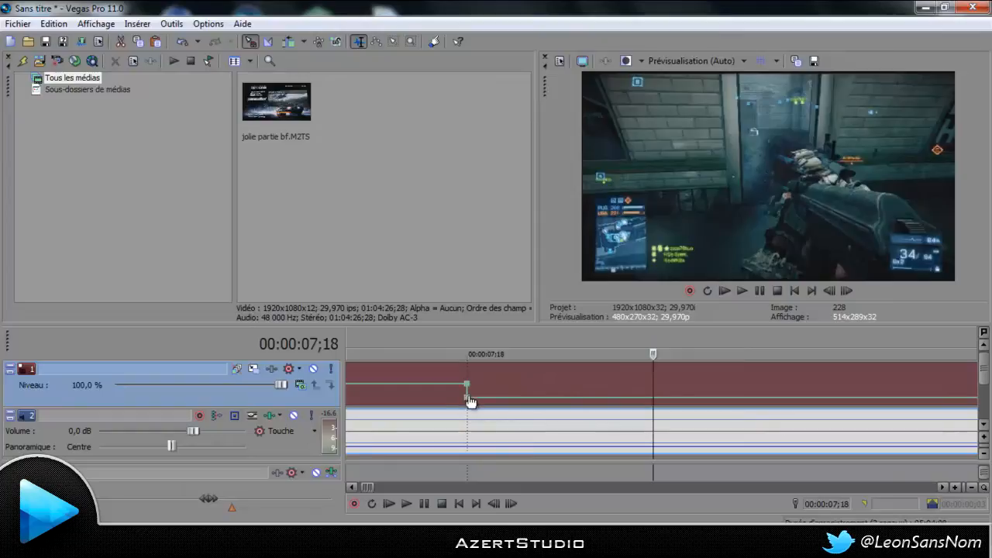
{"action": "left_click_drag", "start_coordinate": [470, 402], "coordinate": [469, 398]}
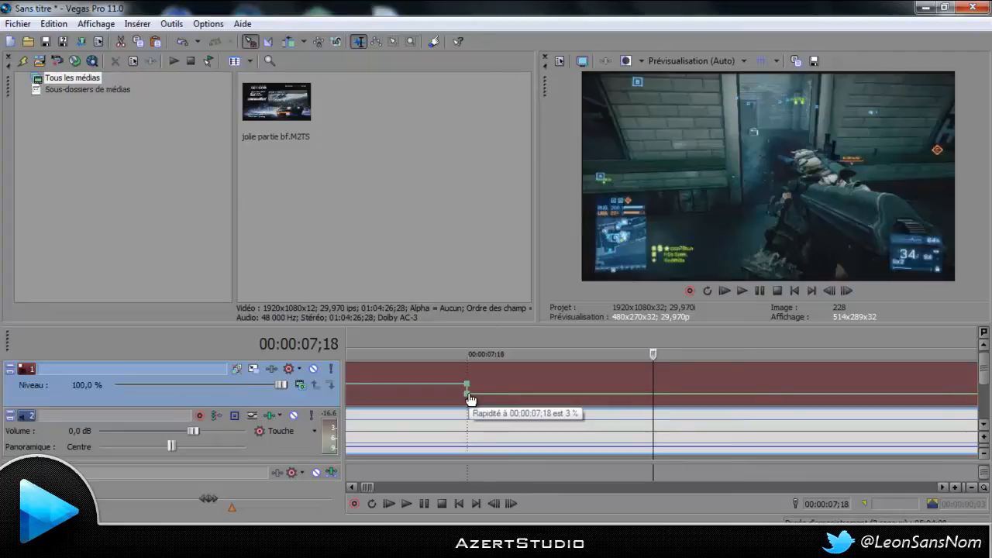
Set the velocity of the aligned lower point to 0 %.
{"action": "right_click", "coordinate": [470, 398]}
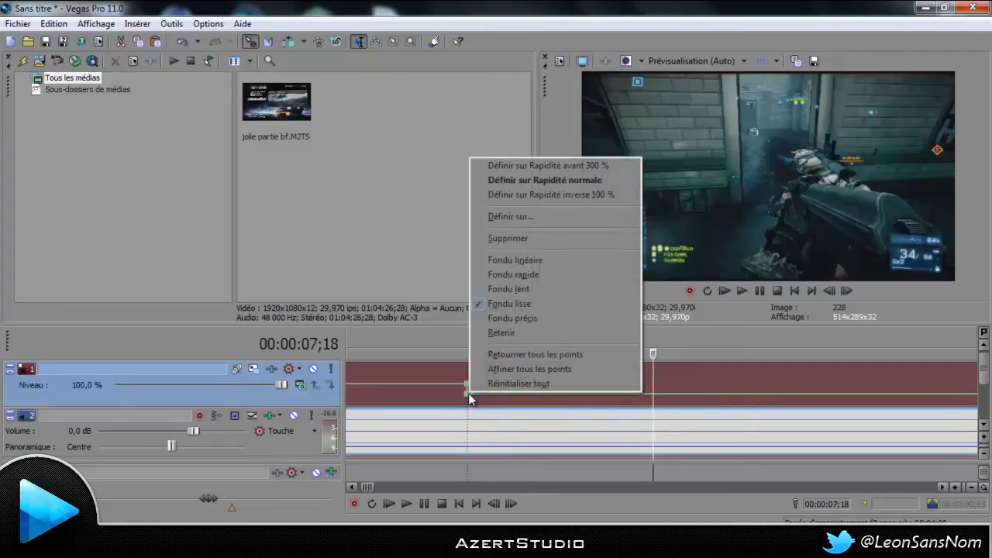
{"action": "left_click", "coordinate": [553, 219]}
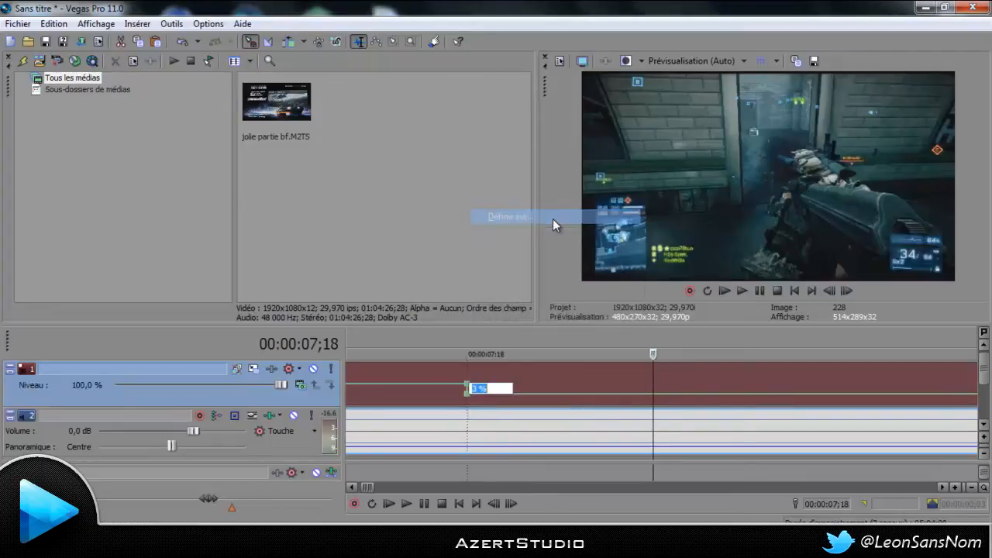
{"action": "key", "text": "Return"}
{"action": "left_click_drag", "start_coordinate": [467, 388], "coordinate": [628, 387]}
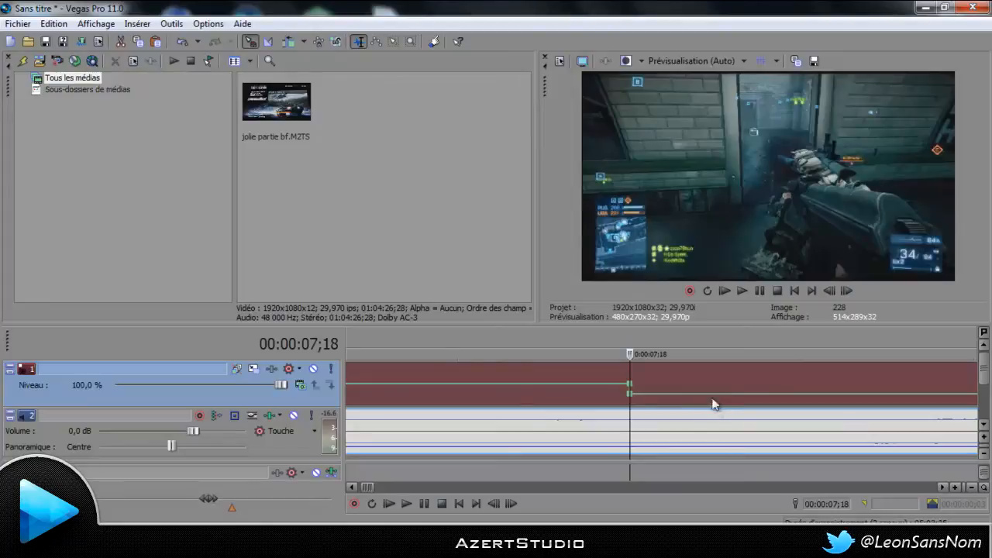
Add two adjacent points to the 0 % part of the velocity envelope at 00:00:08;17.
{"action": "scroll", "coordinate": [732, 405], "scroll_direction": "up", "scroll_amount": 5}
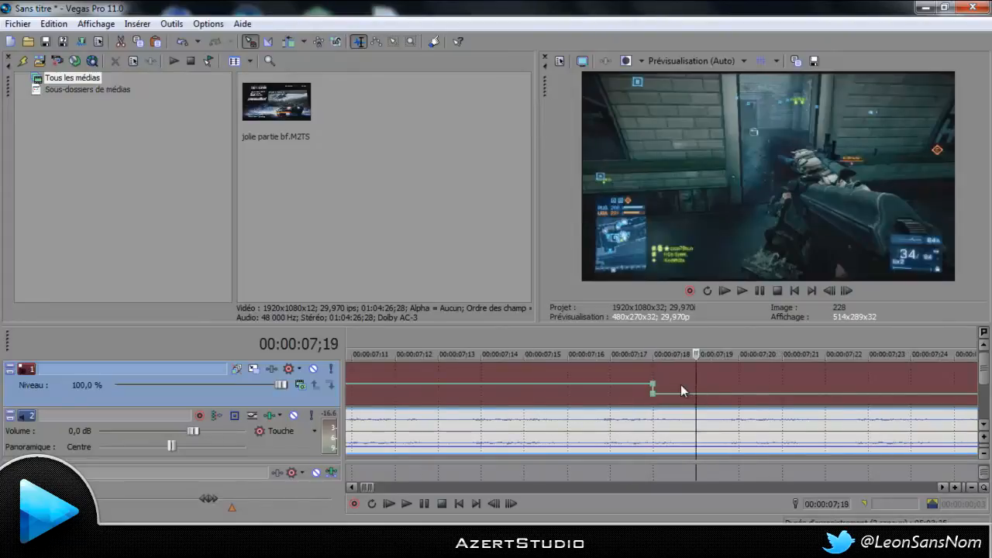
{"action": "left_click", "coordinate": [740, 385]}
{"action": "scroll", "coordinate": [739, 385], "scroll_direction": "down", "scroll_amount": 8}
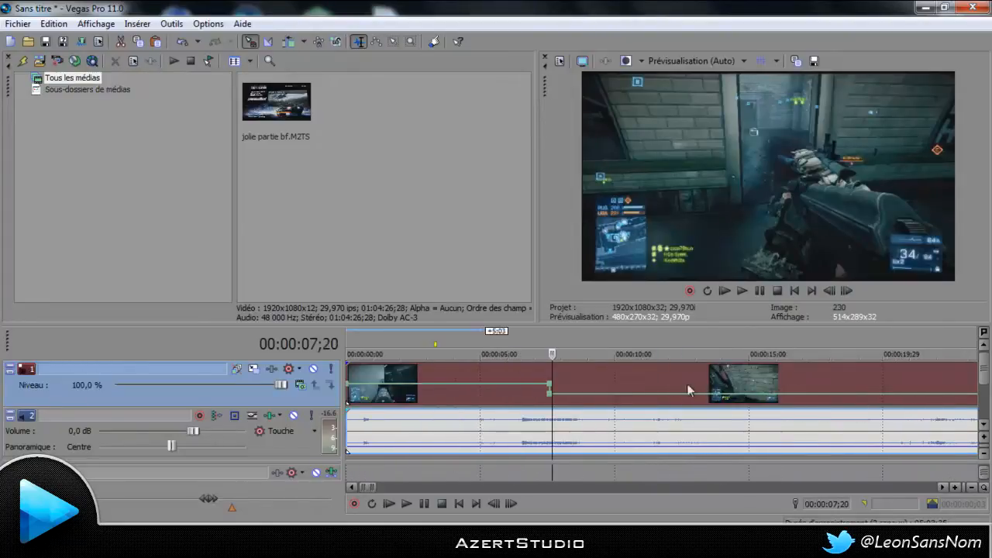
{"action": "left_click", "coordinate": [578, 390]}
{"action": "left_click", "coordinate": [574, 390]}
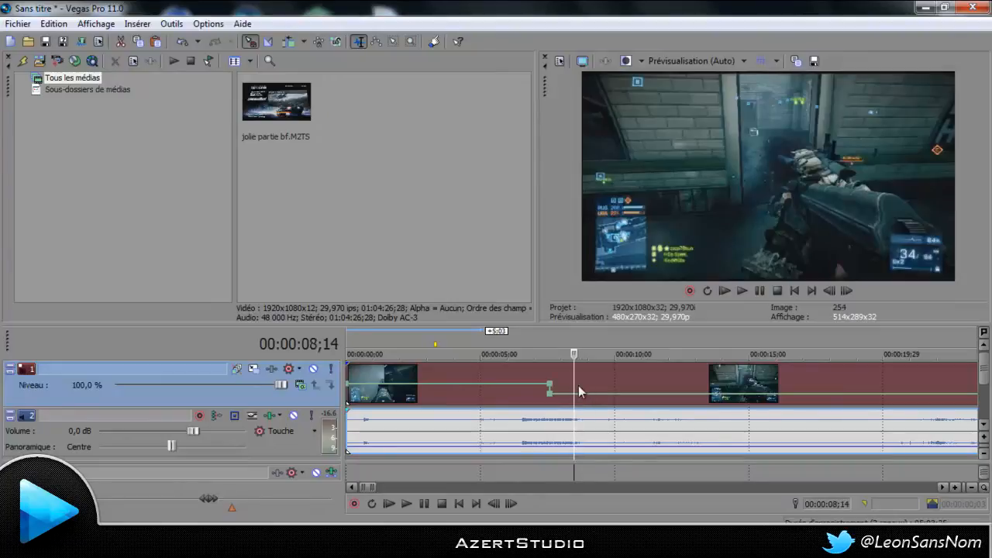
{"action": "left_click", "coordinate": [577, 386]}
{"action": "scroll", "coordinate": [646, 421], "scroll_direction": "up", "scroll_amount": 8}
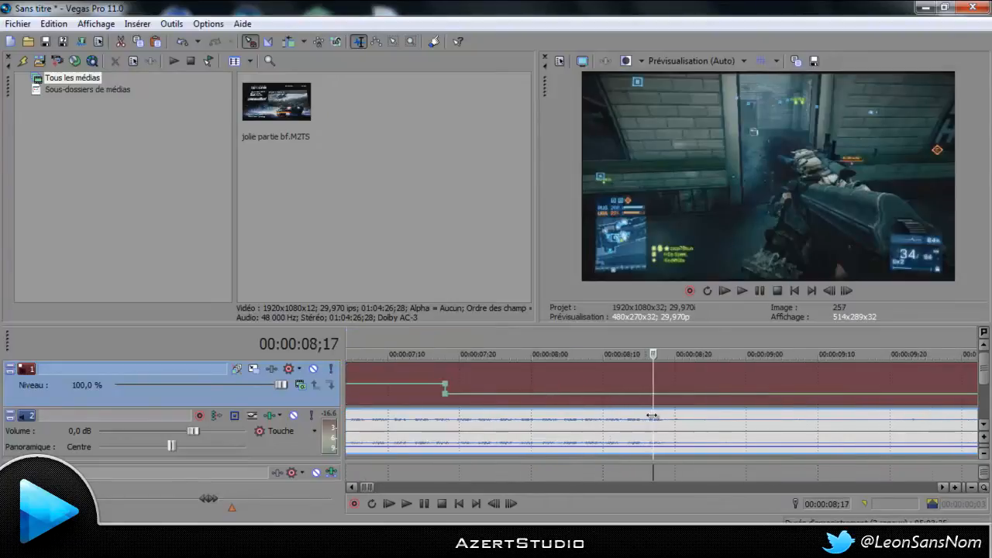
{"action": "scroll", "coordinate": [646, 421], "scroll_direction": "up", "scroll_amount": 3}
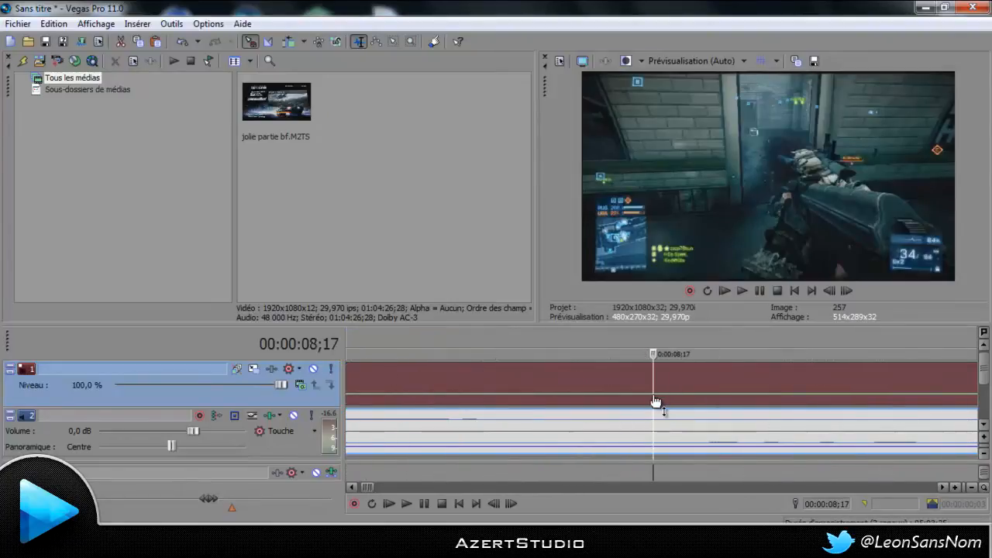
{"action": "right_click", "coordinate": [655, 401]}
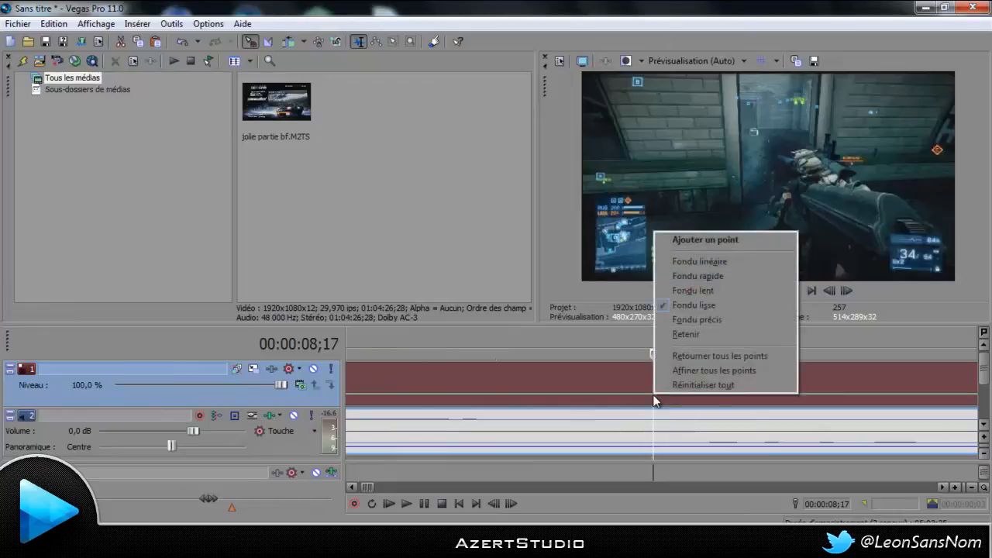
{"action": "left_click", "coordinate": [680, 244]}
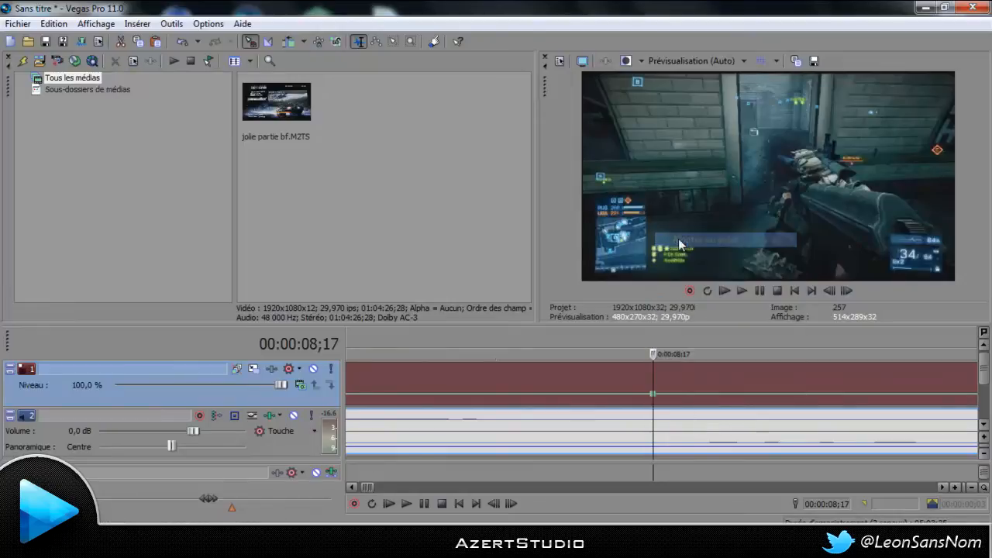
{"action": "left_click", "coordinate": [660, 396]}
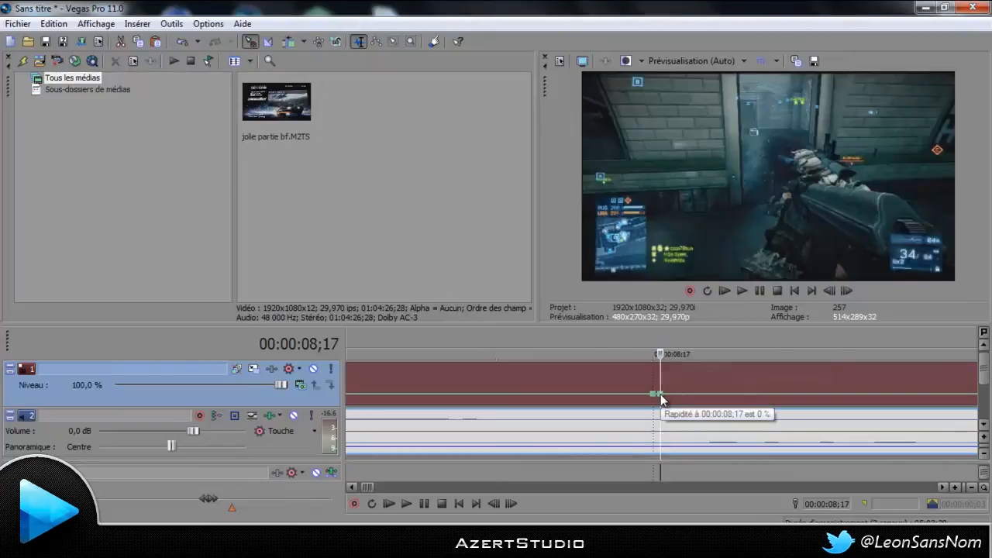
Set the second velocity point at 00:00:08;17 to 100 % so the clip returns to normal speed.
{"action": "right_click", "coordinate": [661, 398]}
{"action": "left_click", "coordinate": [685, 215]}
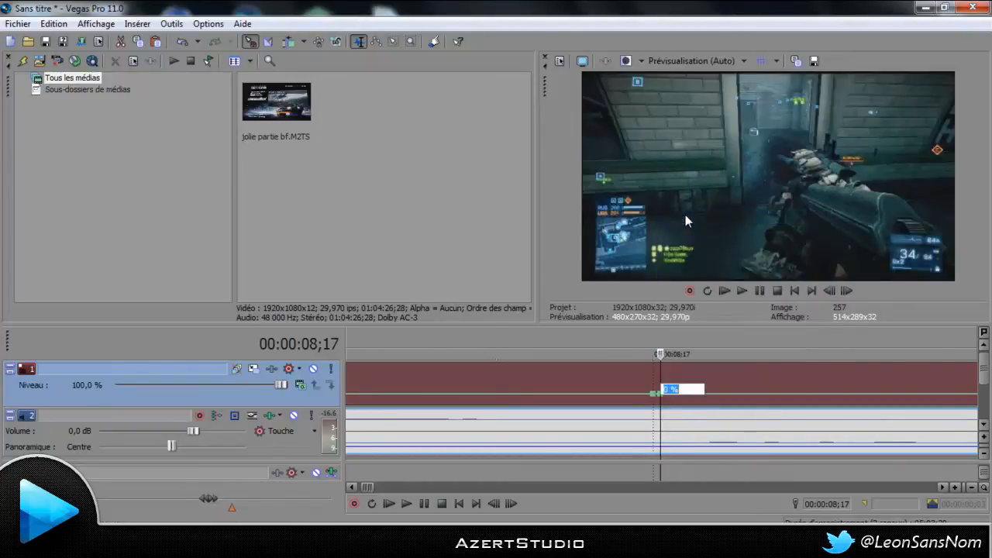
{"action": "type", "text": "10"}
{"action": "key", "text": "Return"}
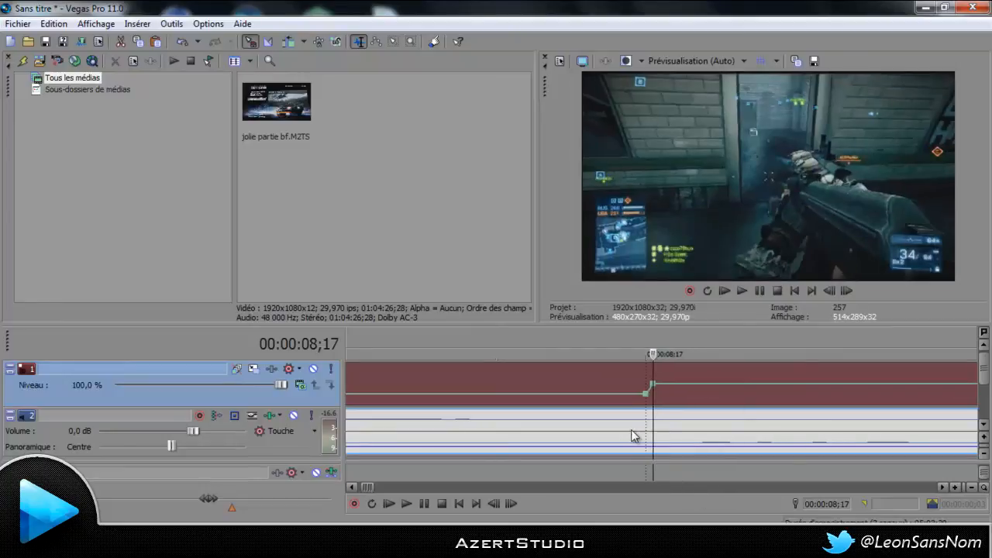
Align the 0 % and 100 % velocity points exactly above each other at 00:00:08;17 so the speed rises vertically.
{"action": "left_click_drag", "start_coordinate": [653, 385], "coordinate": [651, 403]}
{"action": "scroll", "coordinate": [652, 403], "scroll_direction": "down", "scroll_amount": 10}
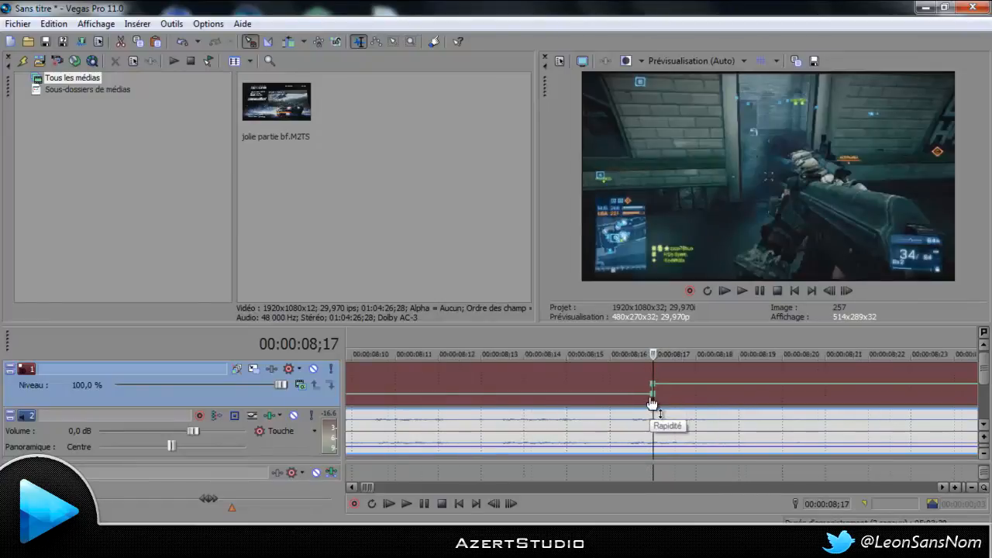
{"action": "scroll", "coordinate": [647, 407], "scroll_direction": "up", "scroll_amount": 3}
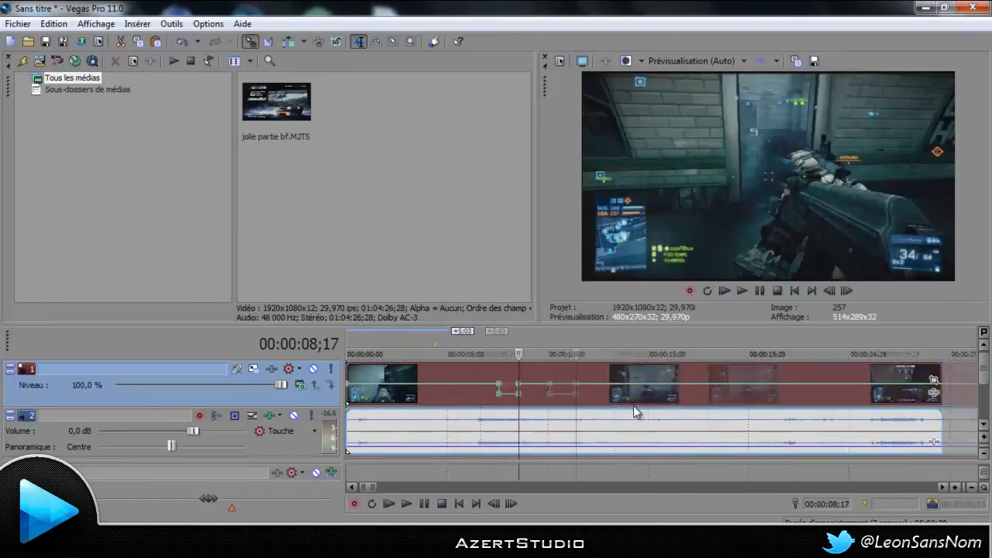
Play back the freeze section several times, starting from 00:00:06;23, 00:00:07;12 and the velocity drop, to check picture and sound.
{"action": "left_click", "coordinate": [530, 409]}
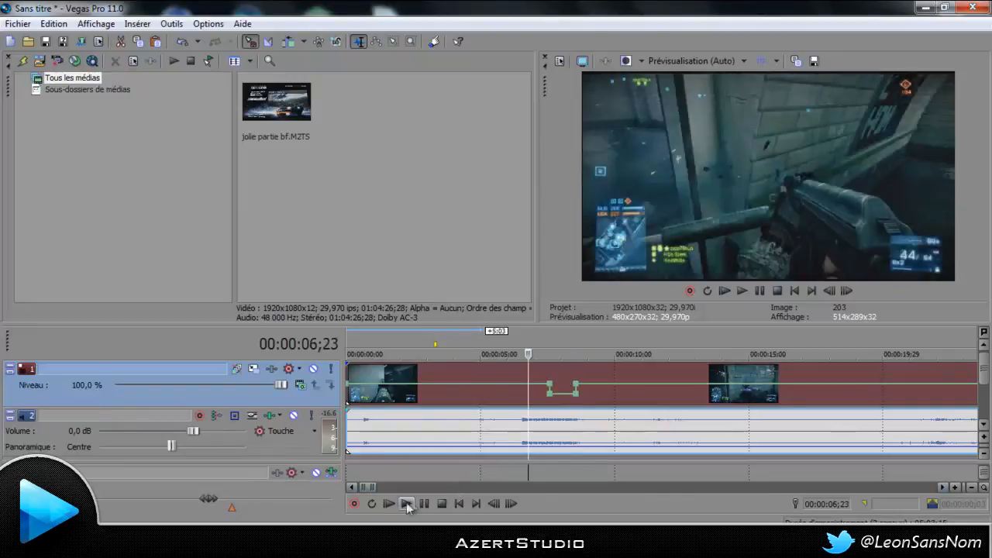
{"action": "left_click", "coordinate": [406, 504]}
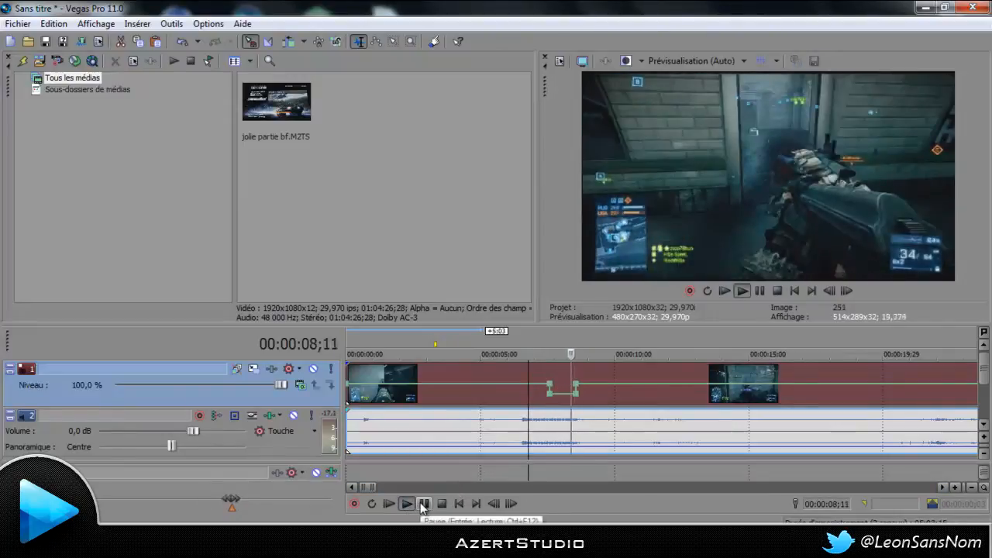
{"action": "left_click", "coordinate": [425, 504]}
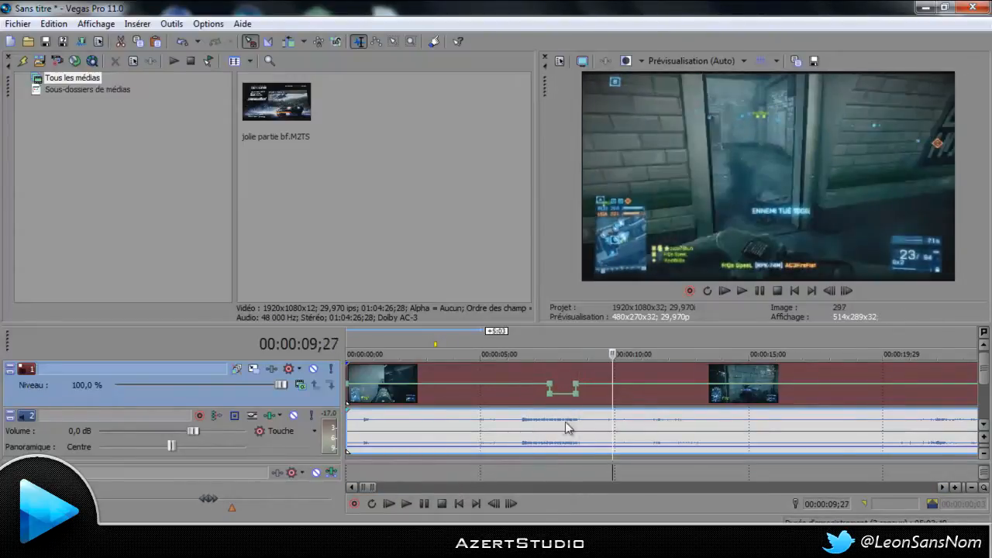
{"action": "left_click", "coordinate": [545, 411]}
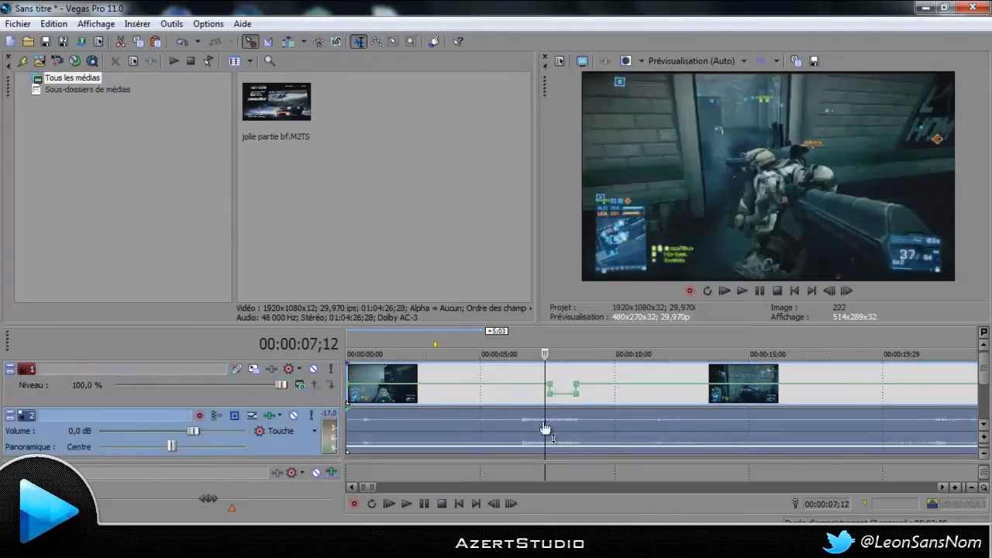
{"action": "left_click", "coordinate": [407, 504]}
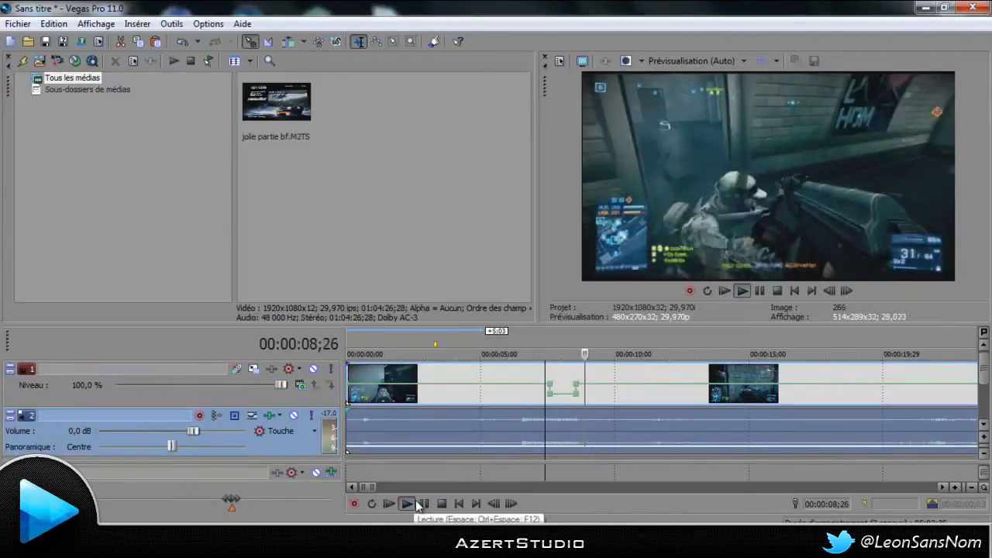
{"action": "left_click", "coordinate": [424, 504]}
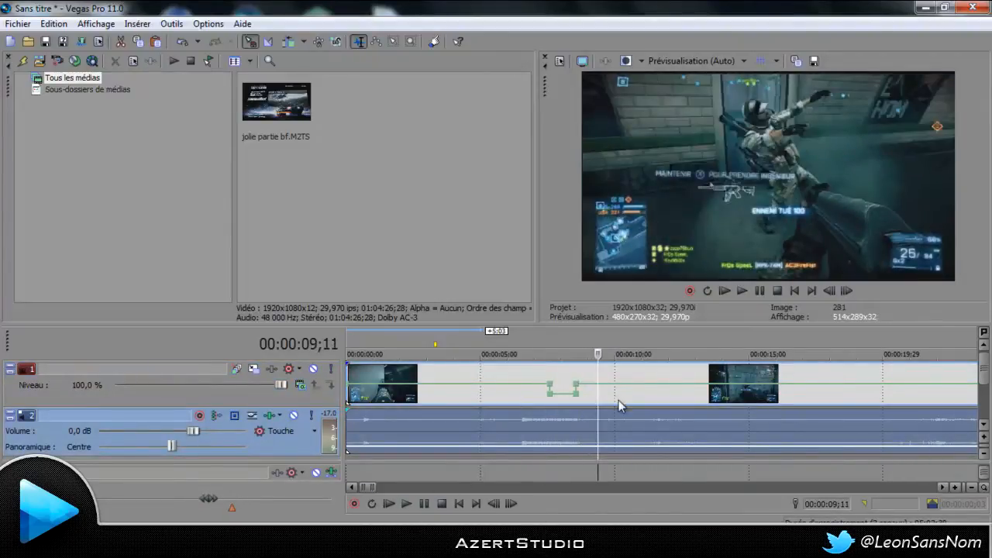
{"action": "left_click", "coordinate": [551, 392]}
{"action": "left_click", "coordinate": [403, 506]}
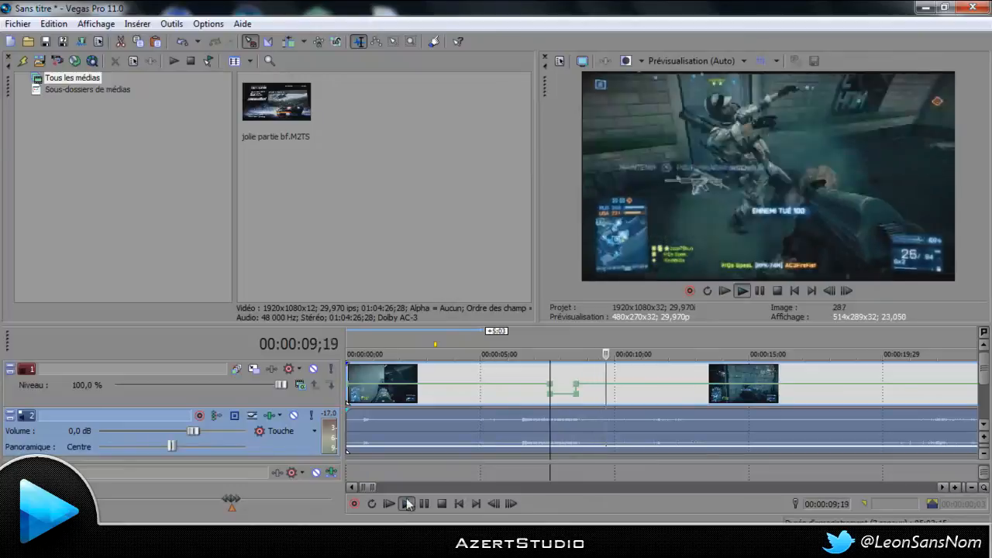
{"action": "left_click", "coordinate": [424, 505]}
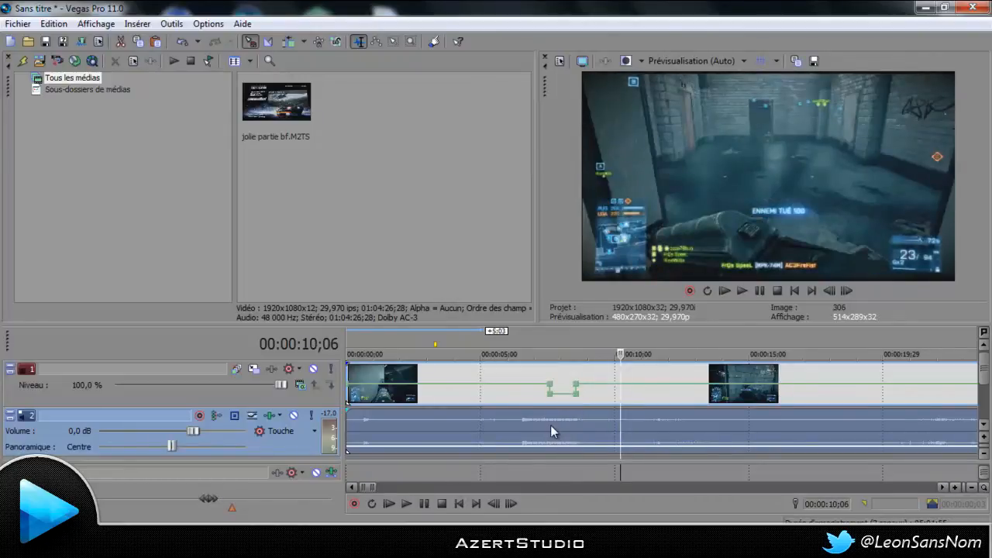
Place the playhead on the velocity drop at 00:00:07;18.
{"action": "scroll", "coordinate": [551, 425], "scroll_direction": "up", "scroll_amount": 8}
{"action": "scroll", "coordinate": [455, 465], "scroll_direction": "up", "scroll_amount": 3}
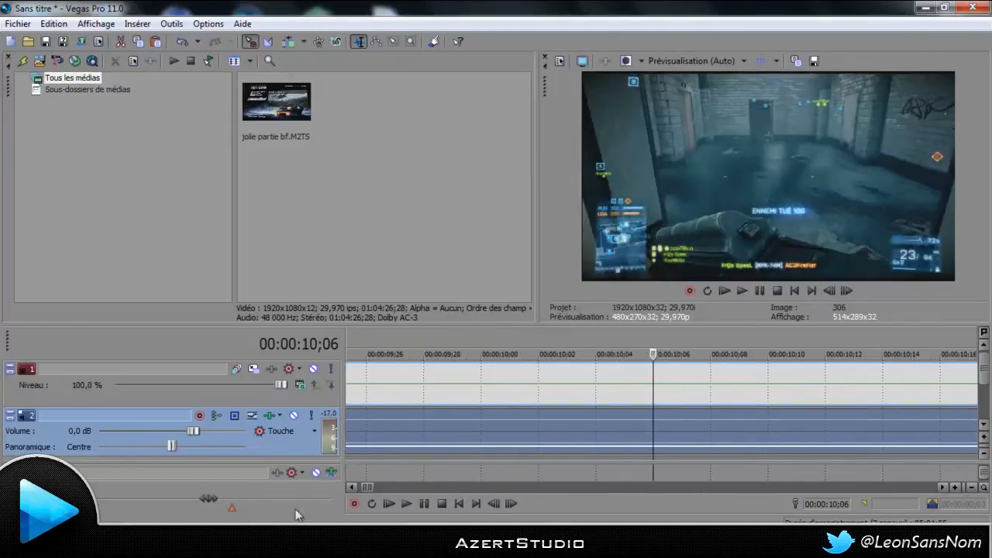
{"action": "left_click_drag", "start_coordinate": [370, 491], "coordinate": [365, 493]}
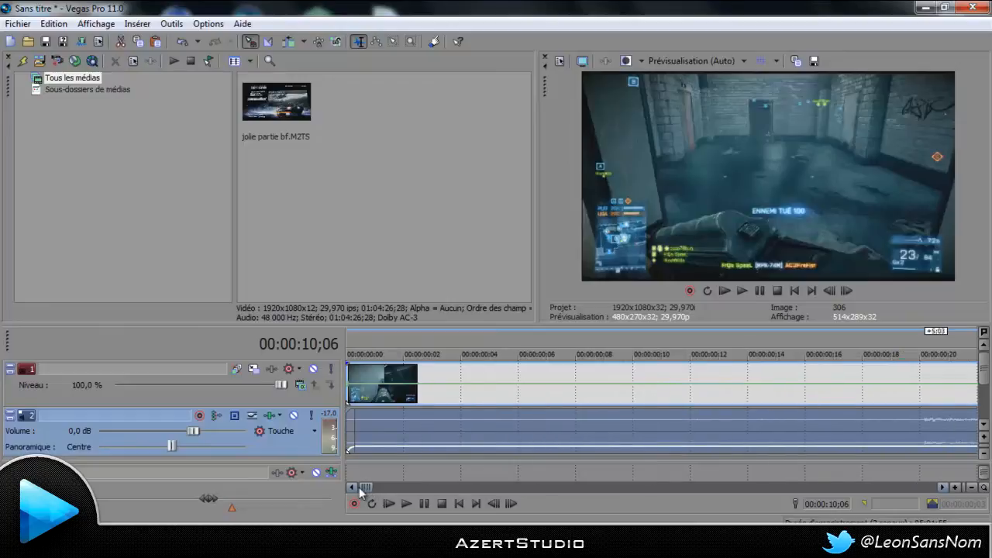
{"action": "scroll", "coordinate": [710, 414], "scroll_direction": "down", "scroll_amount": 5}
{"action": "left_click", "coordinate": [476, 420]}
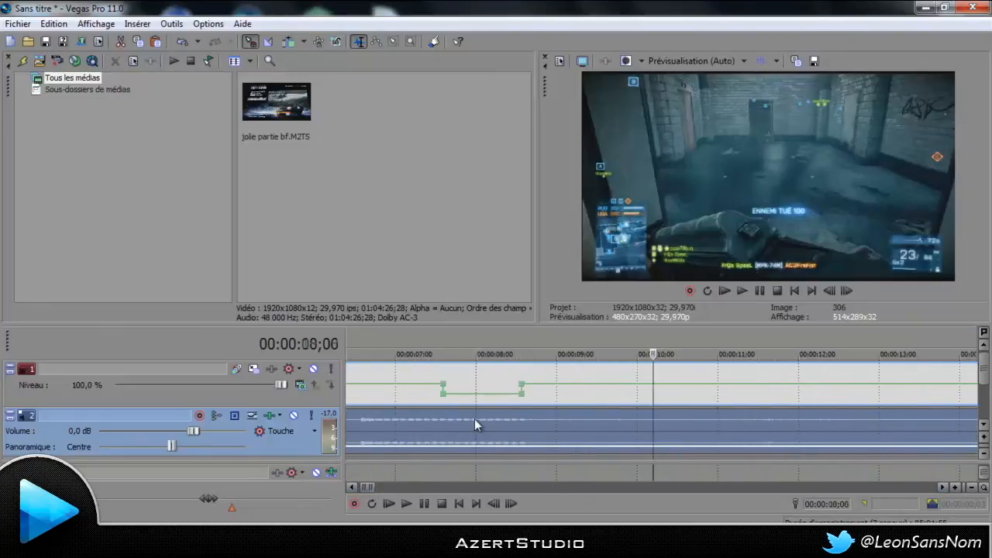
{"action": "scroll", "coordinate": [504, 423], "scroll_direction": "up", "scroll_amount": 2}
{"action": "scroll", "coordinate": [504, 423], "scroll_direction": "up", "scroll_amount": 3}
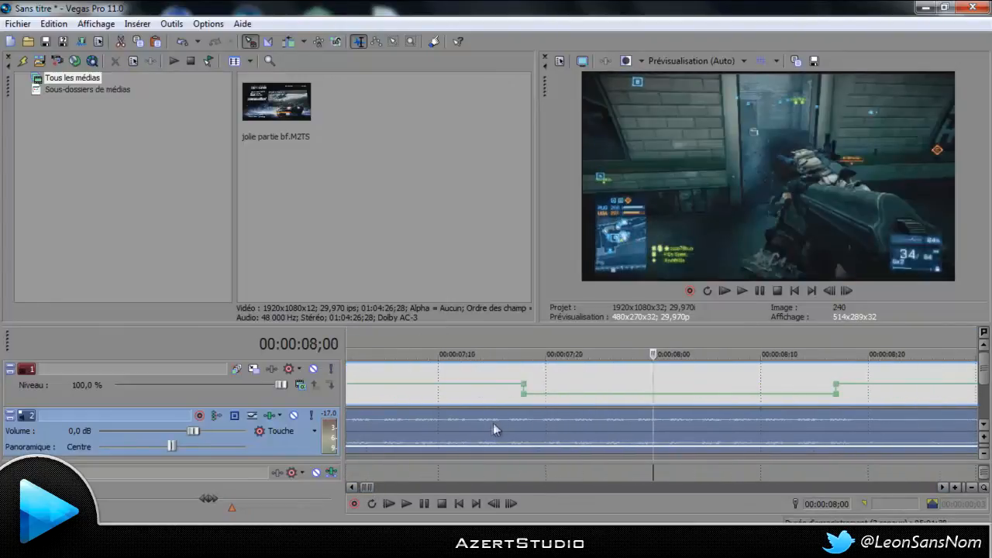
{"action": "left_click", "coordinate": [523, 425]}
{"action": "scroll", "coordinate": [534, 423], "scroll_direction": "down", "scroll_amount": 10}
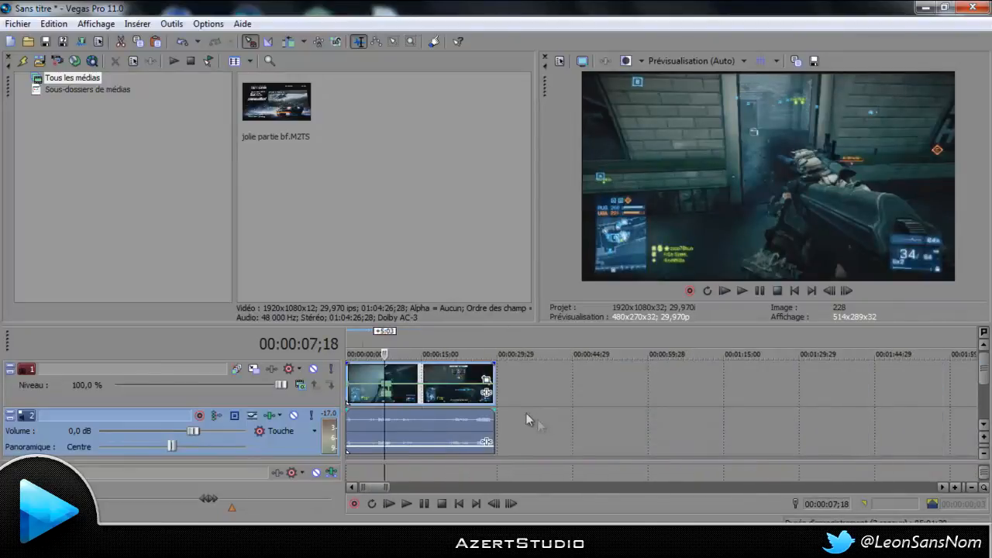
Split only the audio clip on track 2 at 00:00:07;18, where the video's velocity drops to 0 %.
{"action": "left_click", "coordinate": [446, 396]}
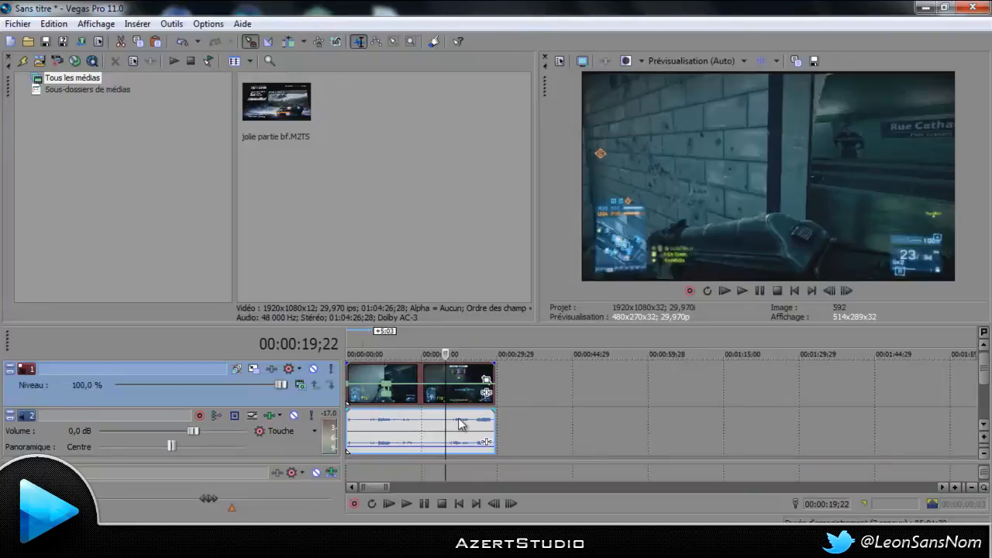
{"action": "left_click_drag", "start_coordinate": [402, 425], "coordinate": [331, 431]}
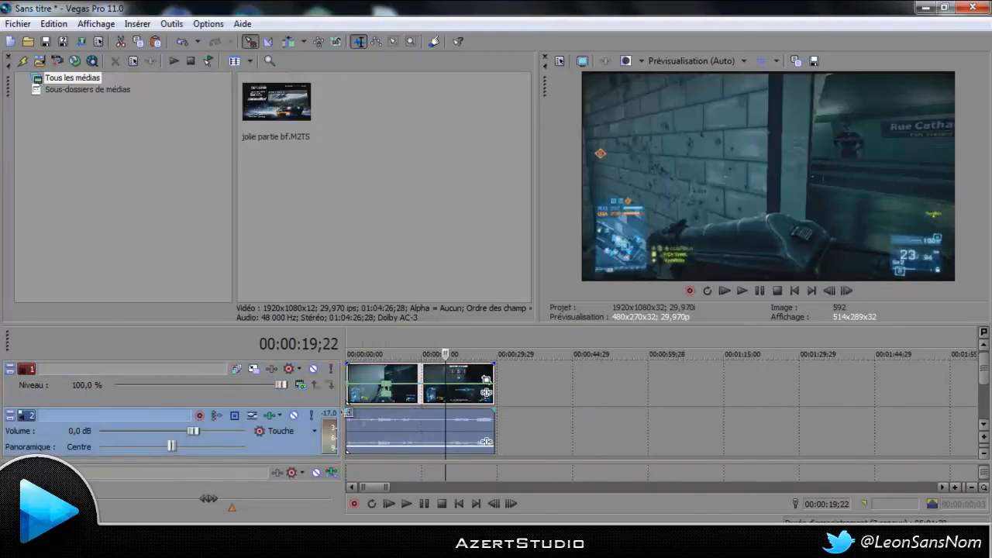
{"action": "scroll", "coordinate": [375, 424], "scroll_direction": "up", "scroll_amount": 8}
{"action": "scroll", "coordinate": [492, 482], "scroll_direction": "up", "scroll_amount": 2}
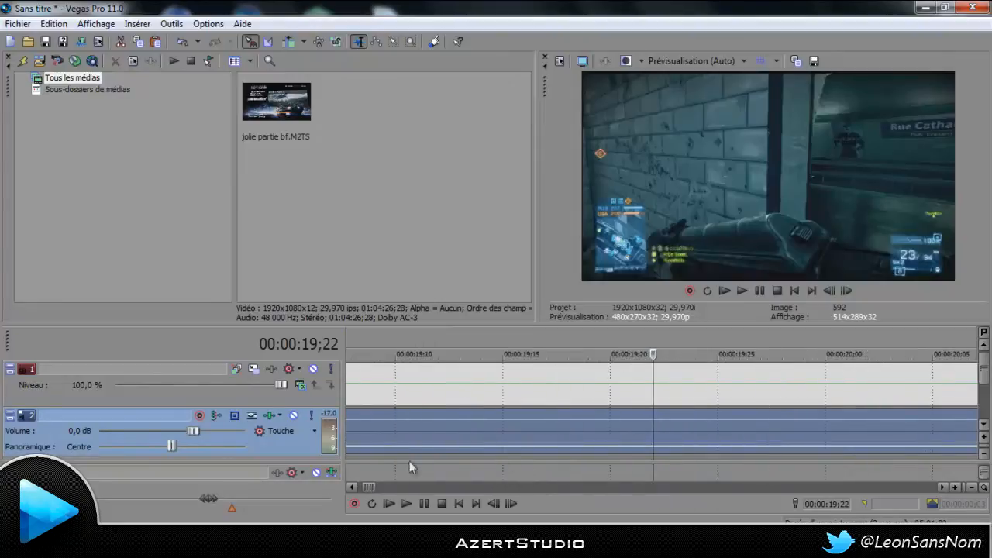
{"action": "left_click_drag", "start_coordinate": [370, 488], "coordinate": [366, 489]}
{"action": "scroll", "coordinate": [418, 432], "scroll_direction": "down", "scroll_amount": 6}
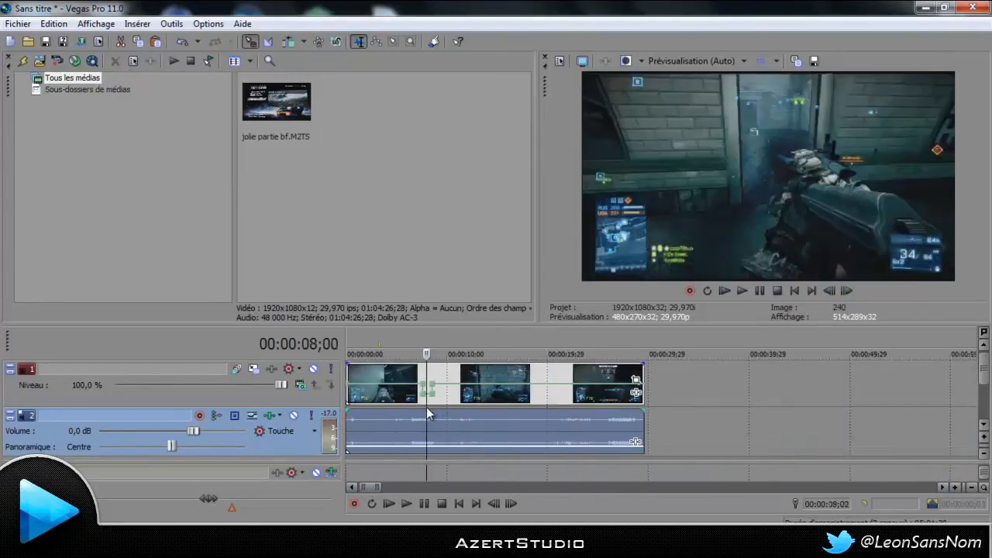
{"action": "left_click", "coordinate": [426, 408]}
{"action": "scroll", "coordinate": [465, 415], "scroll_direction": "up", "scroll_amount": 5}
{"action": "scroll", "coordinate": [527, 421], "scroll_direction": "up", "scroll_amount": 3}
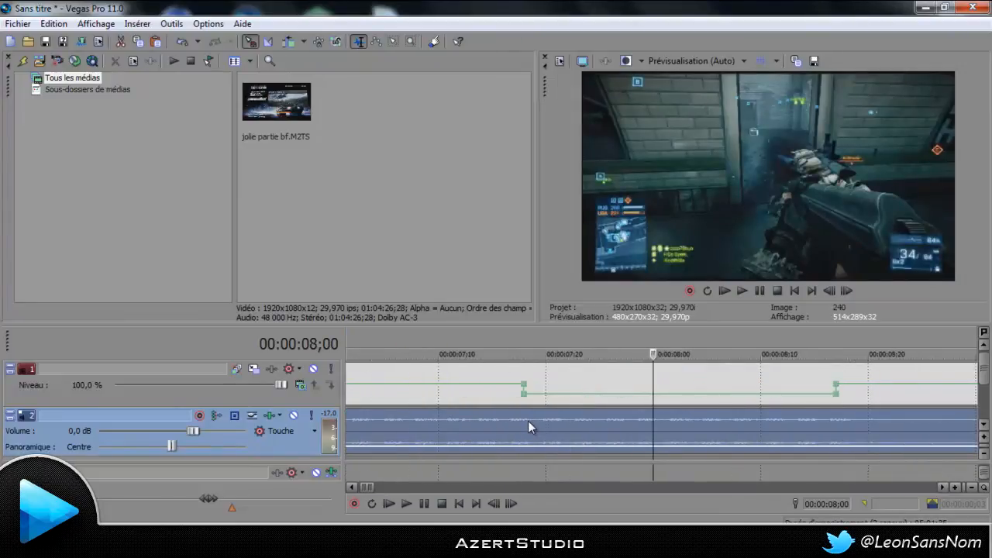
{"action": "left_click", "coordinate": [470, 426]}
{"action": "scroll", "coordinate": [561, 423], "scroll_direction": "up", "scroll_amount": 2}
{"action": "left_click", "coordinate": [712, 423]}
{"action": "scroll", "coordinate": [711, 423], "scroll_direction": "up", "scroll_amount": 3}
{"action": "scroll", "coordinate": [564, 417], "scroll_direction": "down", "scroll_amount": 4}
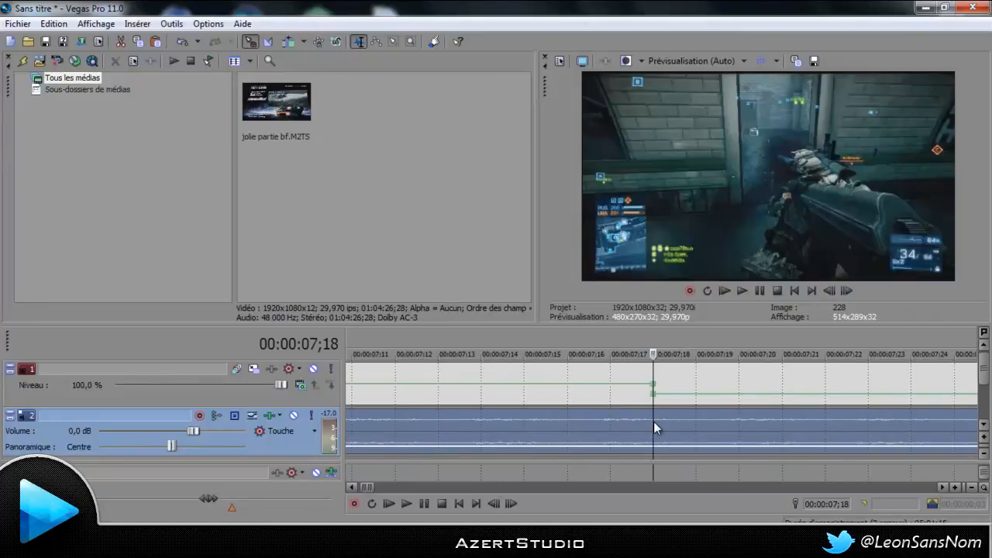
{"action": "key", "text": "s"}
{"action": "scroll", "coordinate": [656, 422], "scroll_direction": "down", "scroll_amount": 5}
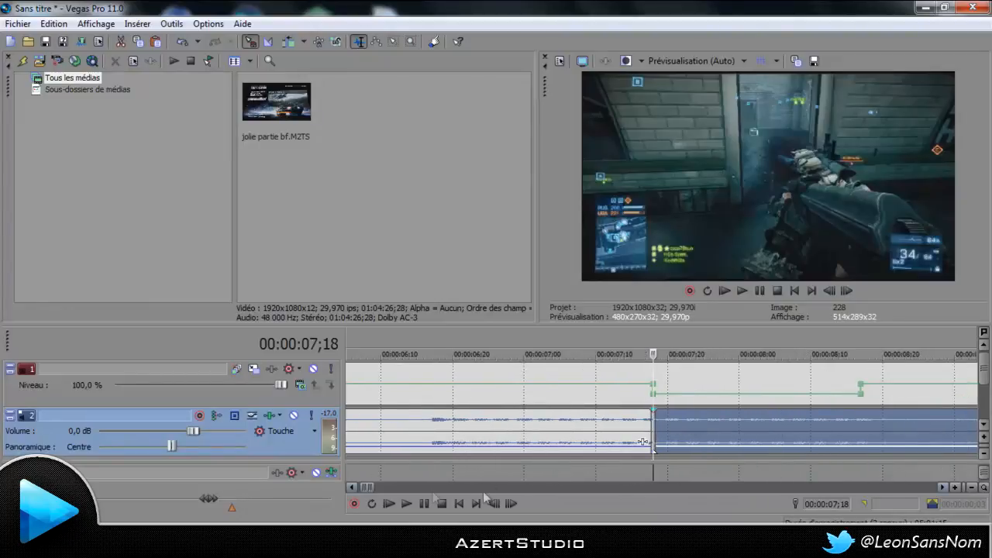
Place the playhead exactly on the end of the freeze at 00:00:08;17.
{"action": "left_click", "coordinate": [942, 488]}
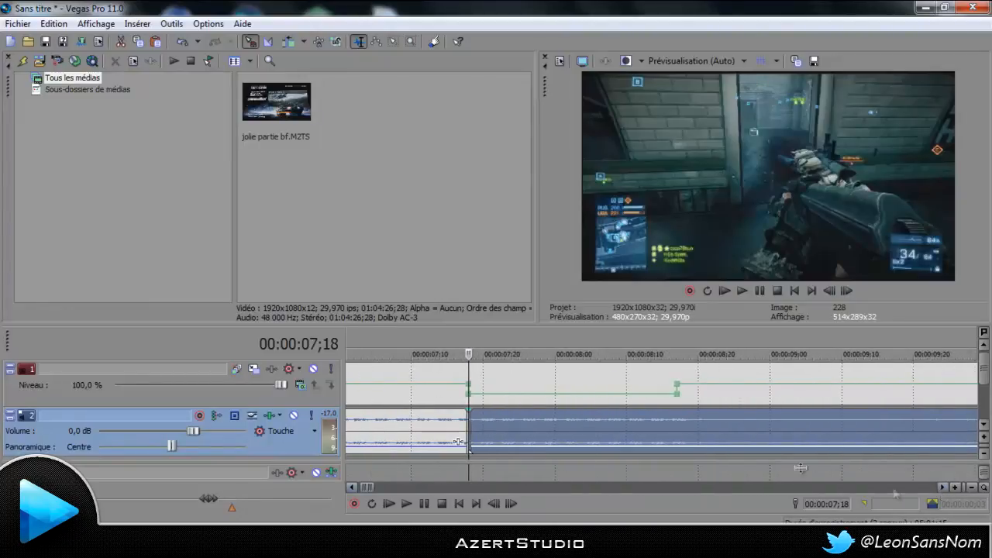
{"action": "left_click", "coordinate": [680, 427]}
{"action": "scroll", "coordinate": [676, 426], "scroll_direction": "up", "scroll_amount": 10}
{"action": "scroll", "coordinate": [658, 418], "scroll_direction": "down", "scroll_amount": 8}
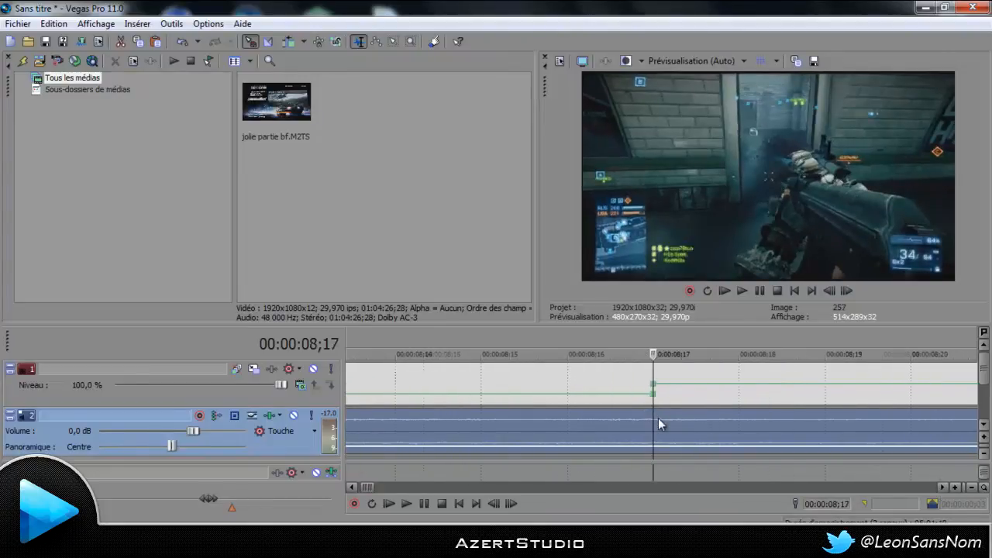
Try splitting the audio clip at 00:00:08;17 as well, and undo that split.
{"action": "key", "text": "s"}
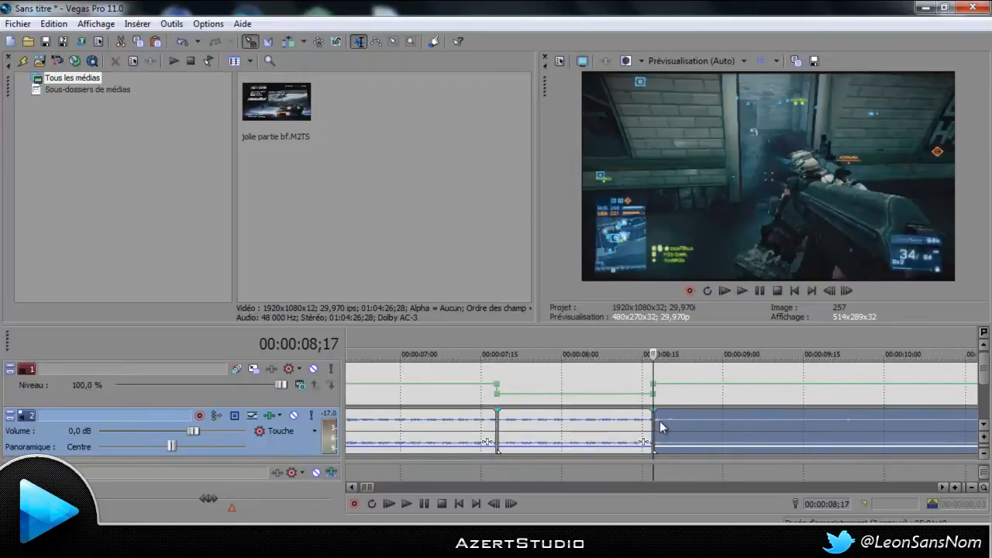
{"action": "key", "text": "ctrl+z"}
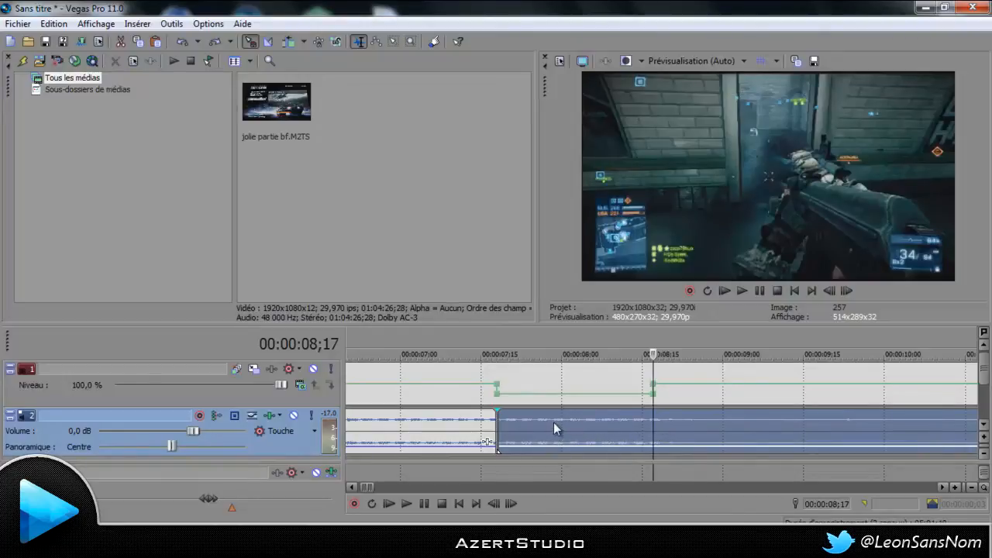
Move the second part of the audio so it starts at 00:00:08;17, leaving a silent gap during the freeze.
{"action": "left_click_drag", "start_coordinate": [549, 424], "coordinate": [655, 428]}
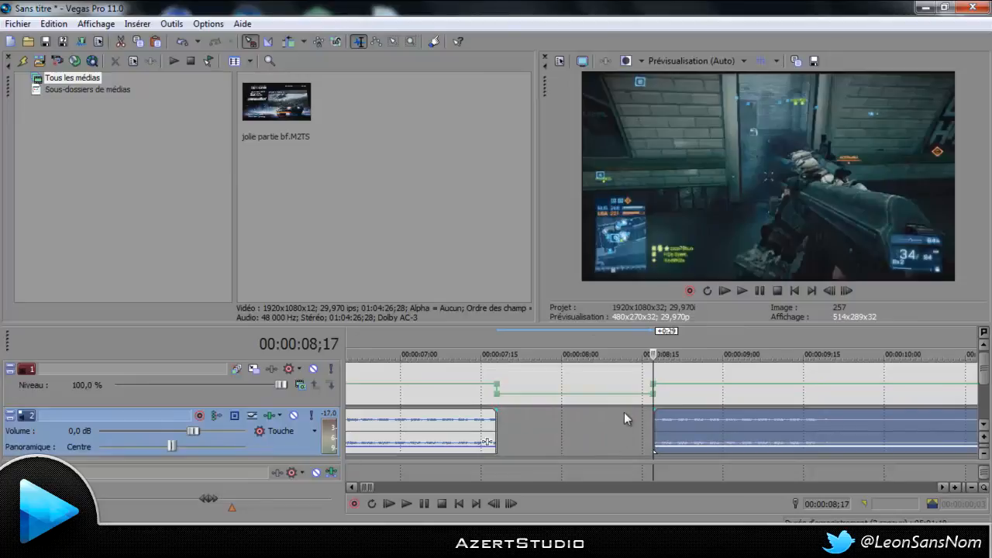
{"action": "scroll", "coordinate": [398, 437], "scroll_direction": "down", "scroll_amount": 3}
Play back the freeze from 00:00:05;26 and again from 00:00:06;10 to check that the shifted audio matches the video.
{"action": "left_click", "coordinate": [510, 443]}
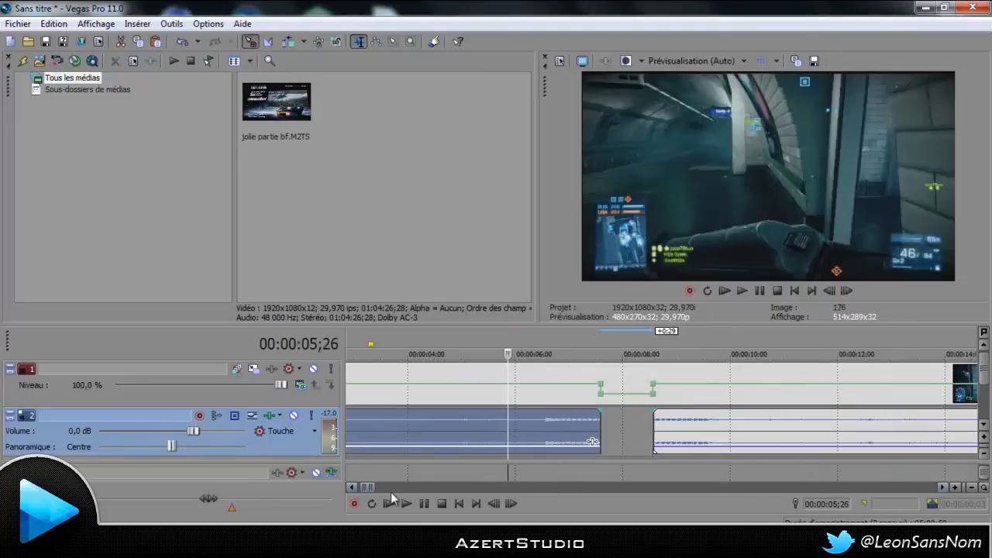
{"action": "left_click", "coordinate": [403, 502]}
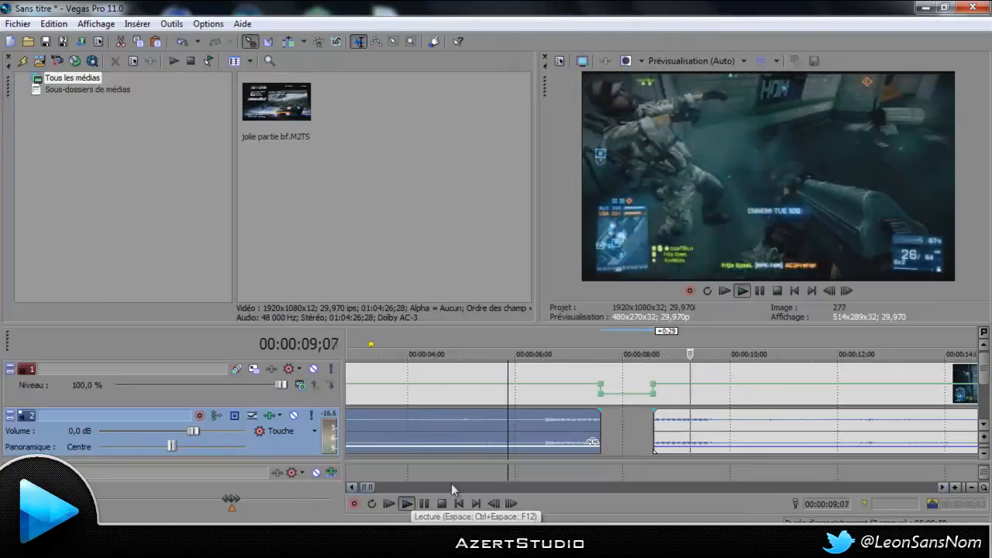
{"action": "left_click", "coordinate": [427, 502]}
{"action": "left_click", "coordinate": [532, 429]}
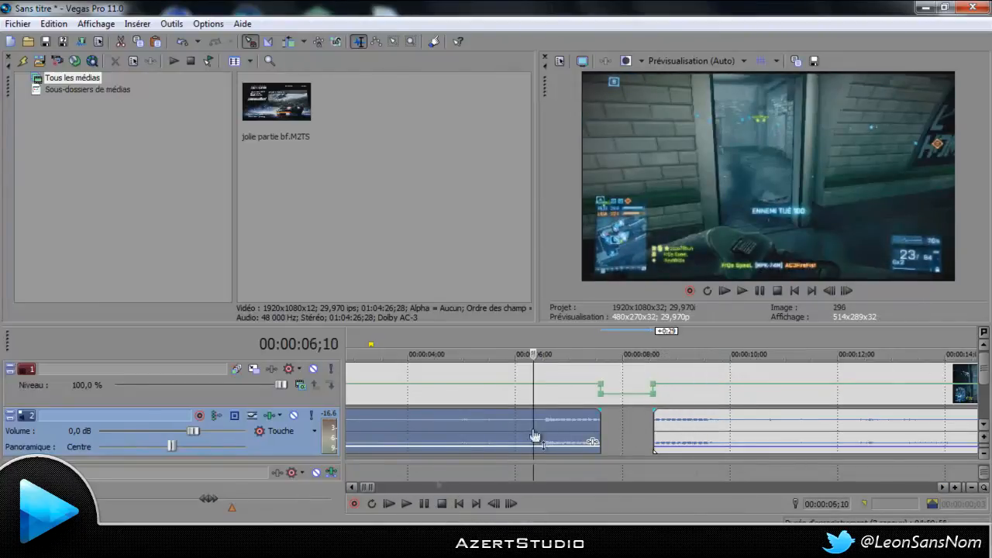
{"action": "left_click", "coordinate": [407, 507]}
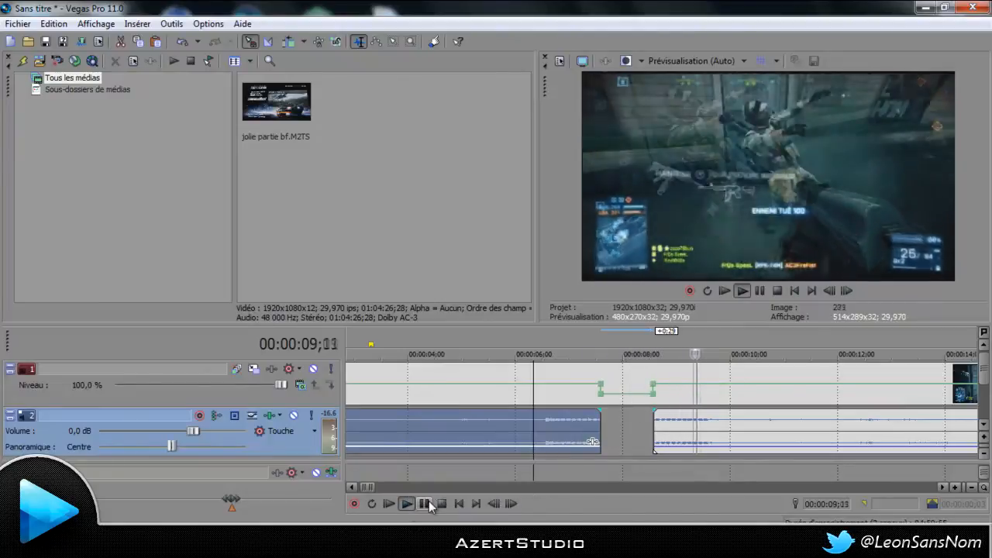
{"action": "left_click", "coordinate": [428, 505]}
{"action": "scroll", "coordinate": [676, 428], "scroll_direction": "down", "scroll_amount": 4}
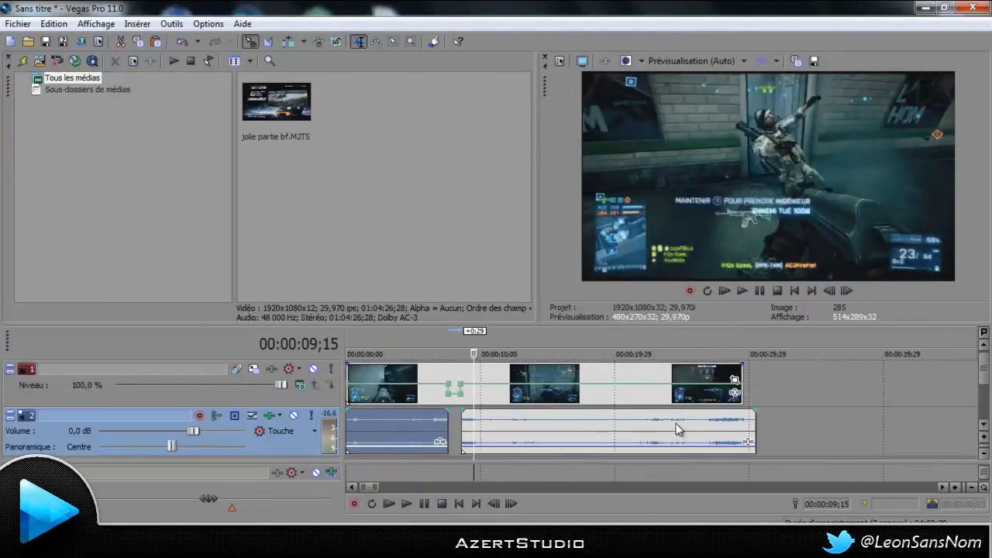